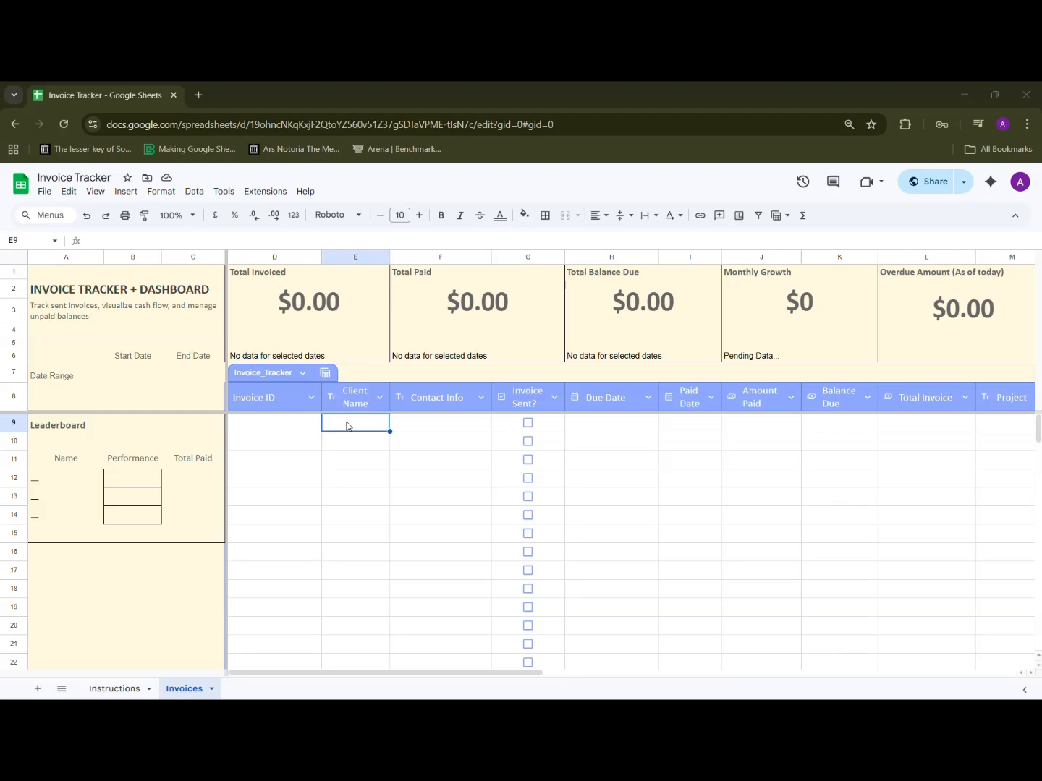
Step: Enter the client's name and contact e-mail in the first invoice row
text(John Doe)
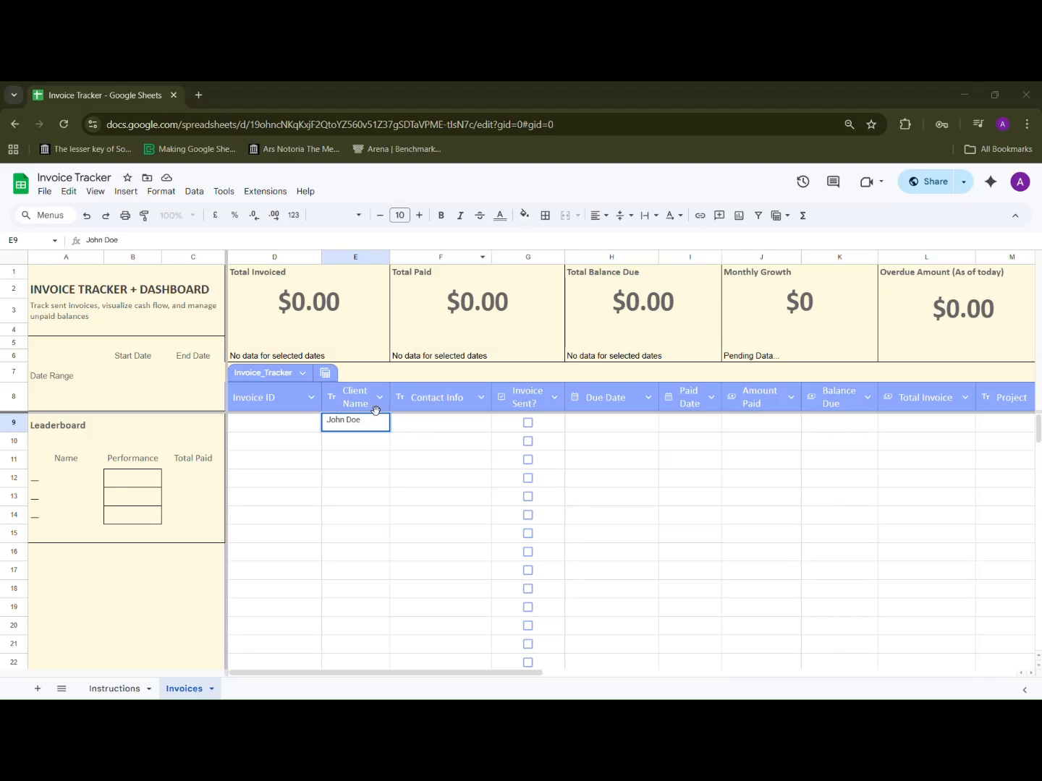
click(418, 427)
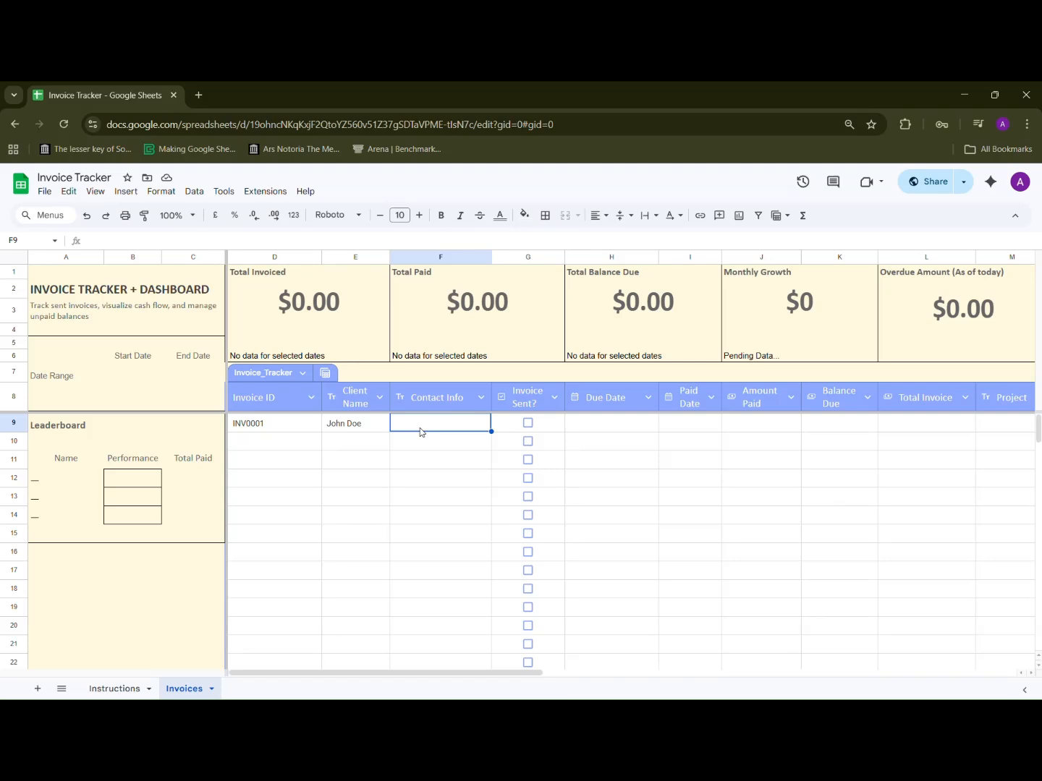
text(johndoe@example.com)
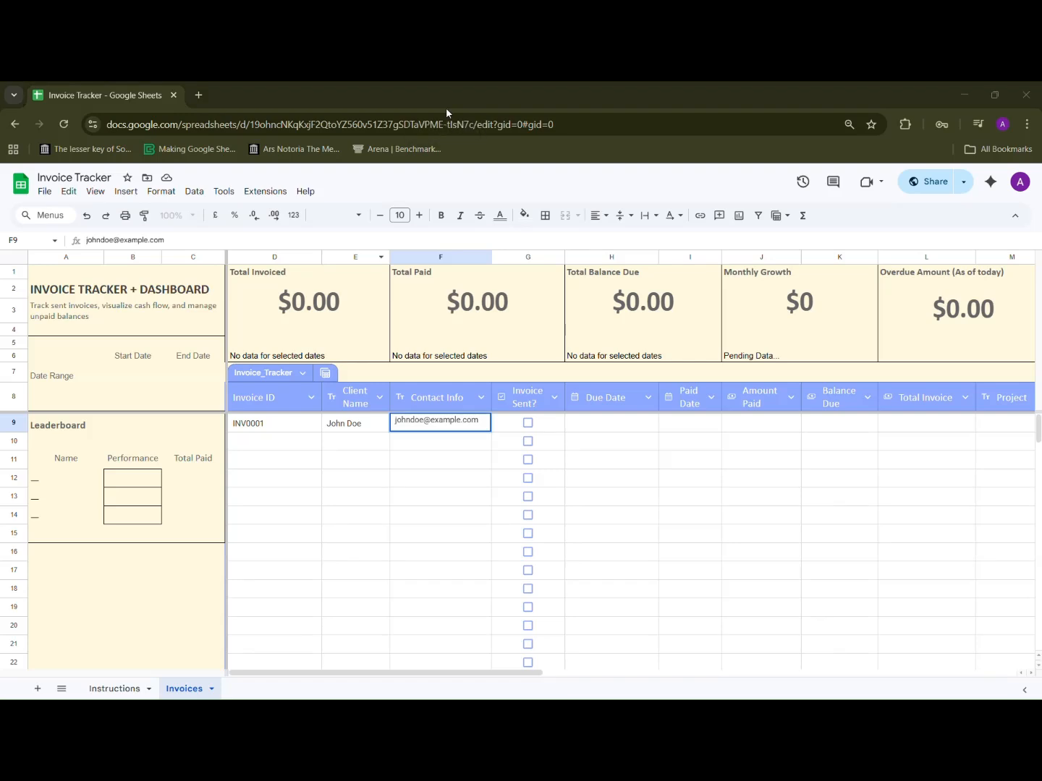
Step: Tick the Invoice Sent? checkbox for the first invoice
click(528, 426)
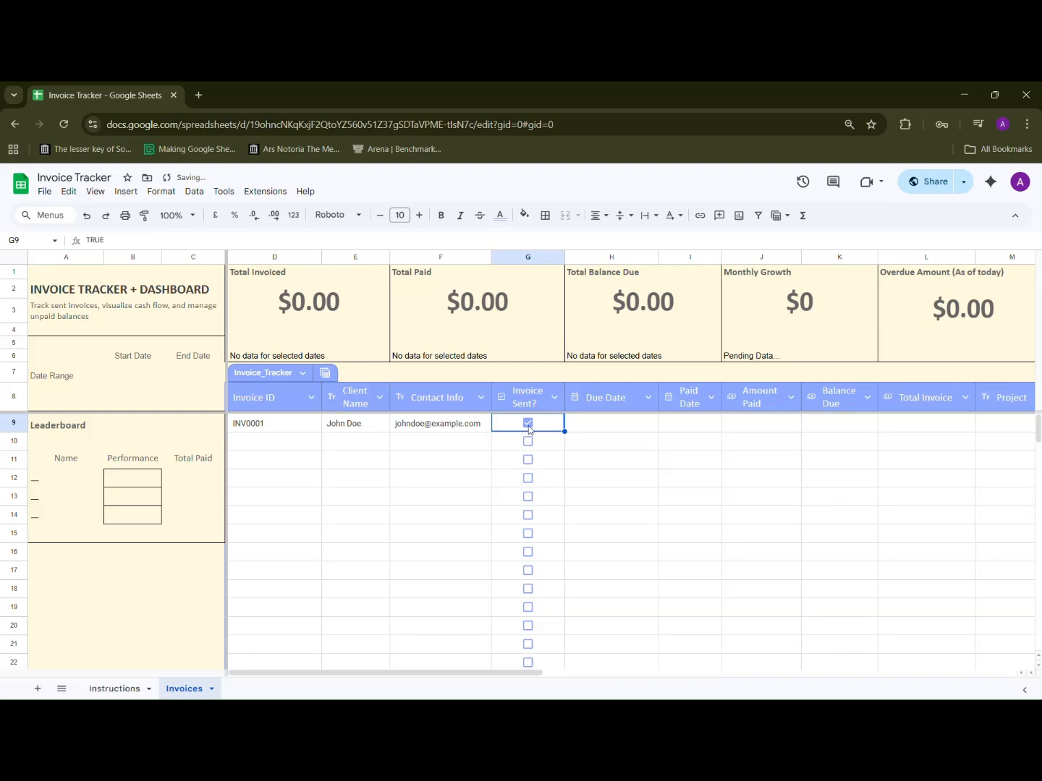
click(529, 427)
click(528, 423)
Step: Set the first invoice's due date to 01/03/2026 with the date picker
click(602, 426)
double_click(603, 427)
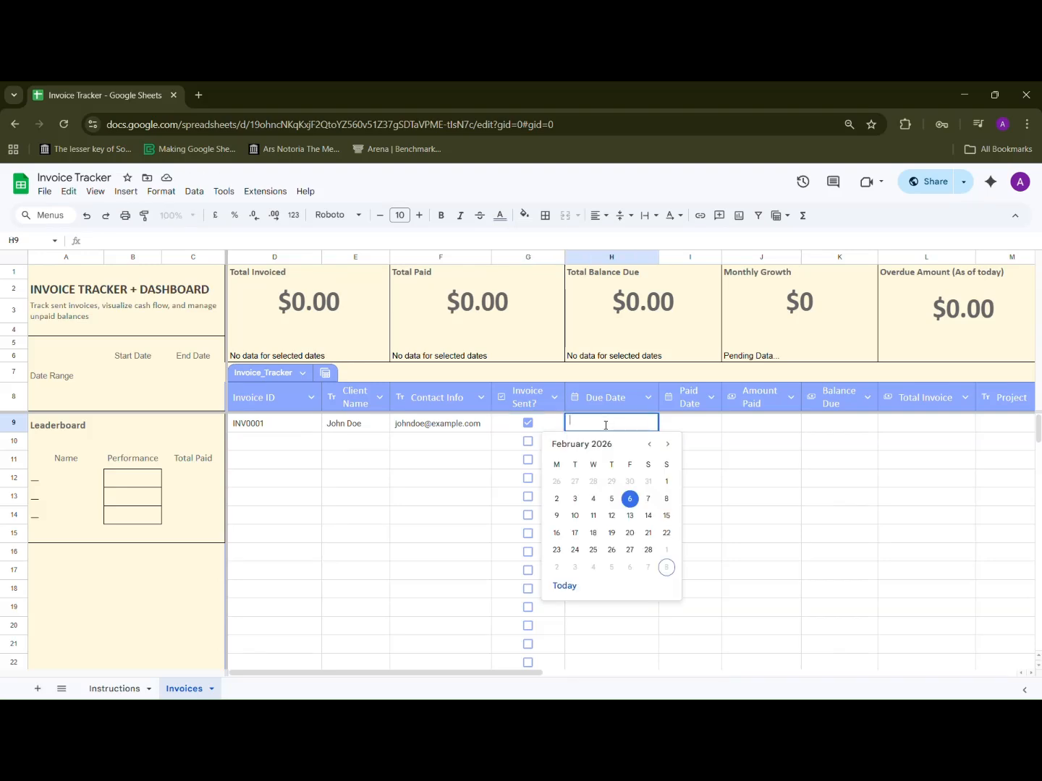
click(652, 447)
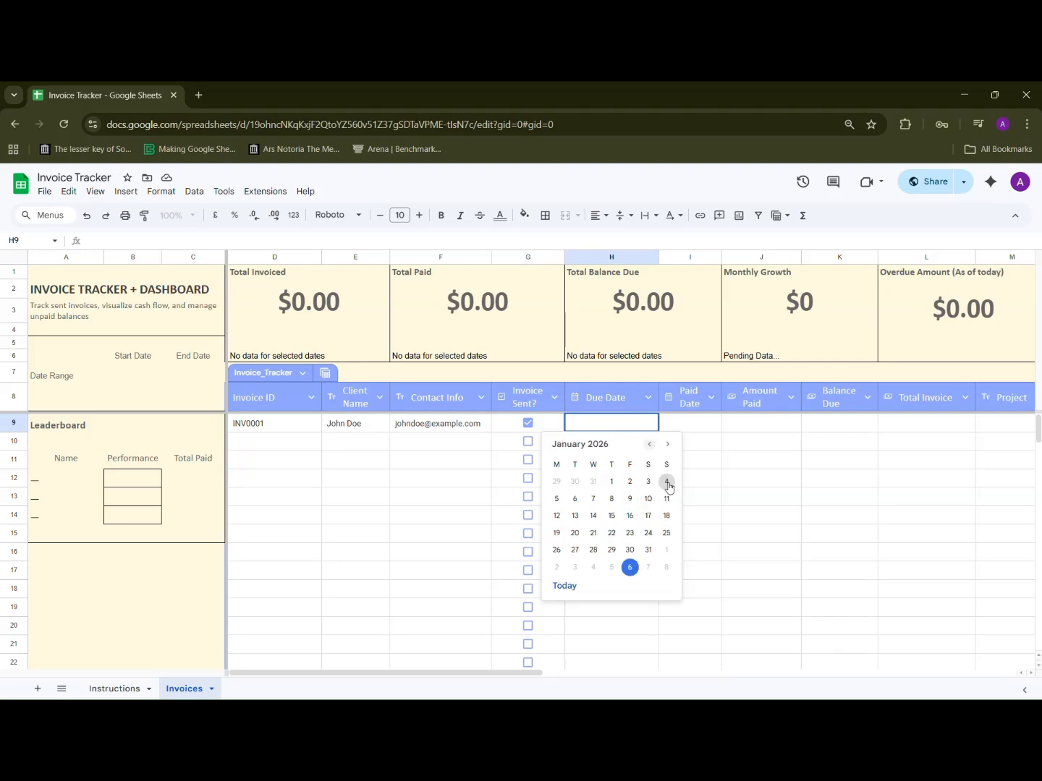
click(667, 445)
click(667, 445)
click(667, 483)
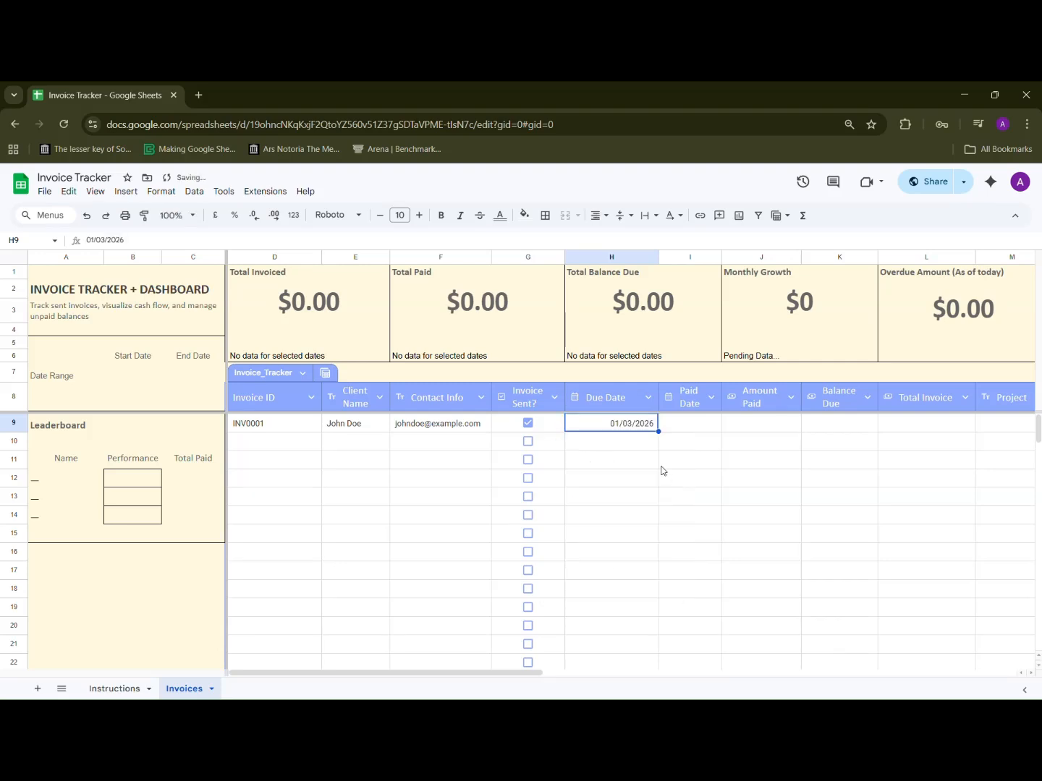
Step: Set the first invoice's paid date to 02/03/2026 and its amount paid to 34
click(687, 426)
double_click(688, 422)
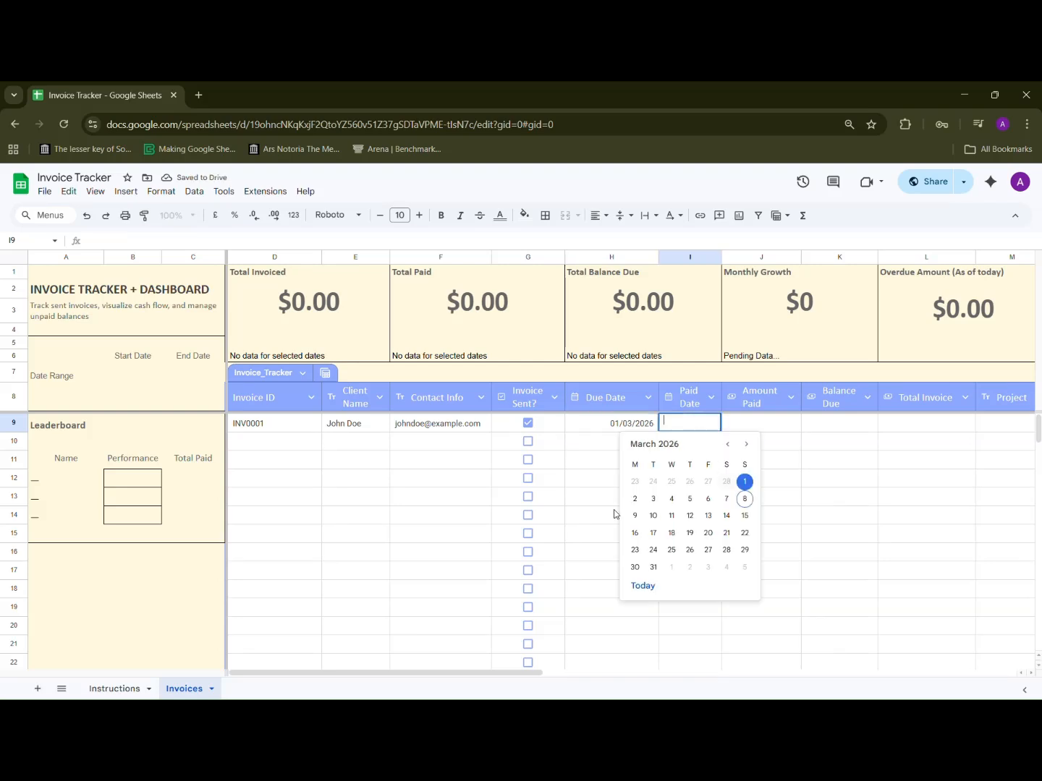
click(635, 499)
click(778, 425)
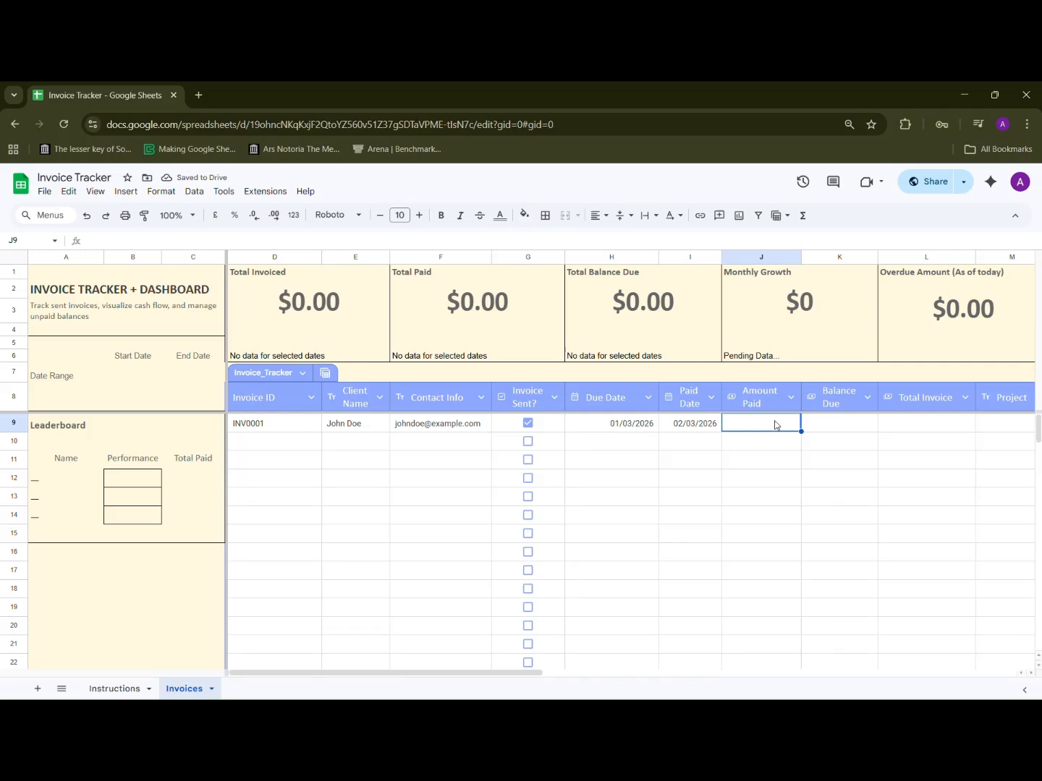
text(34)
Step: Enter 10 as the first invoice's balance due
click(842, 429)
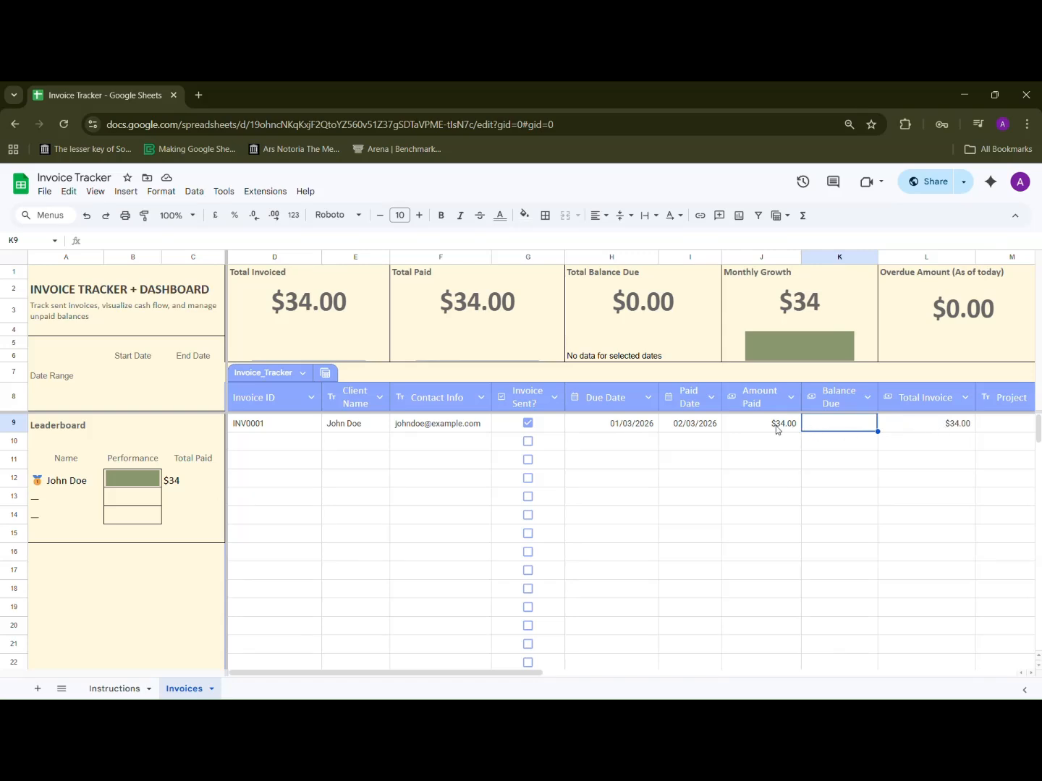
text(10)
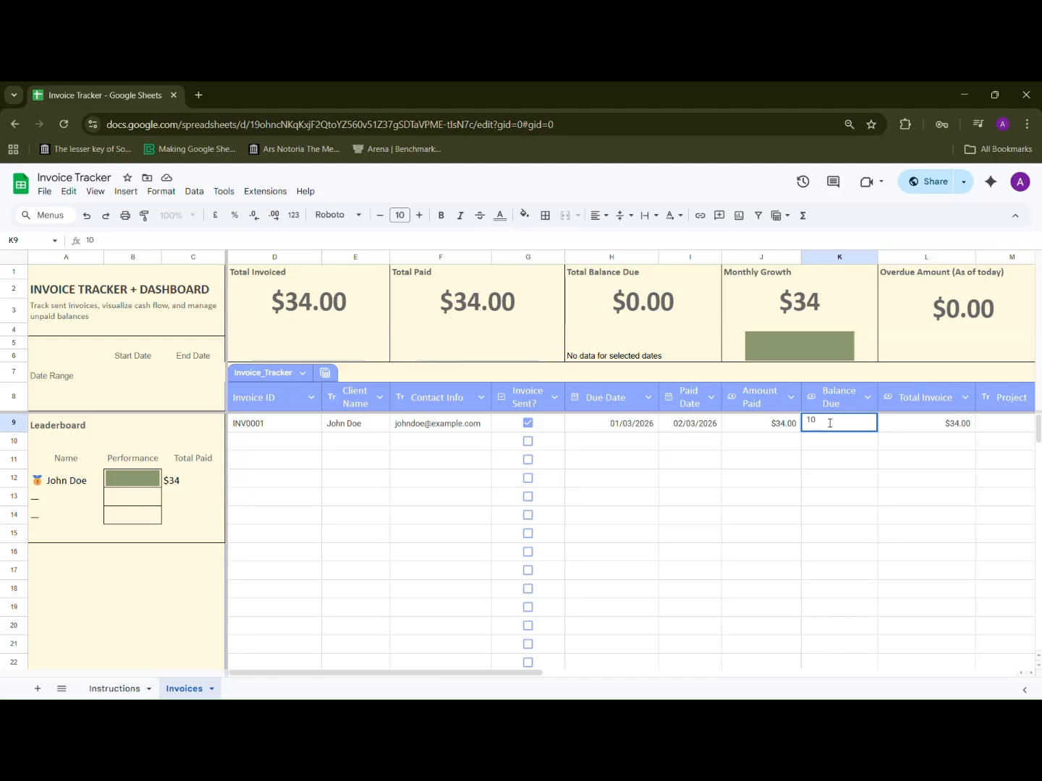
click(938, 445)
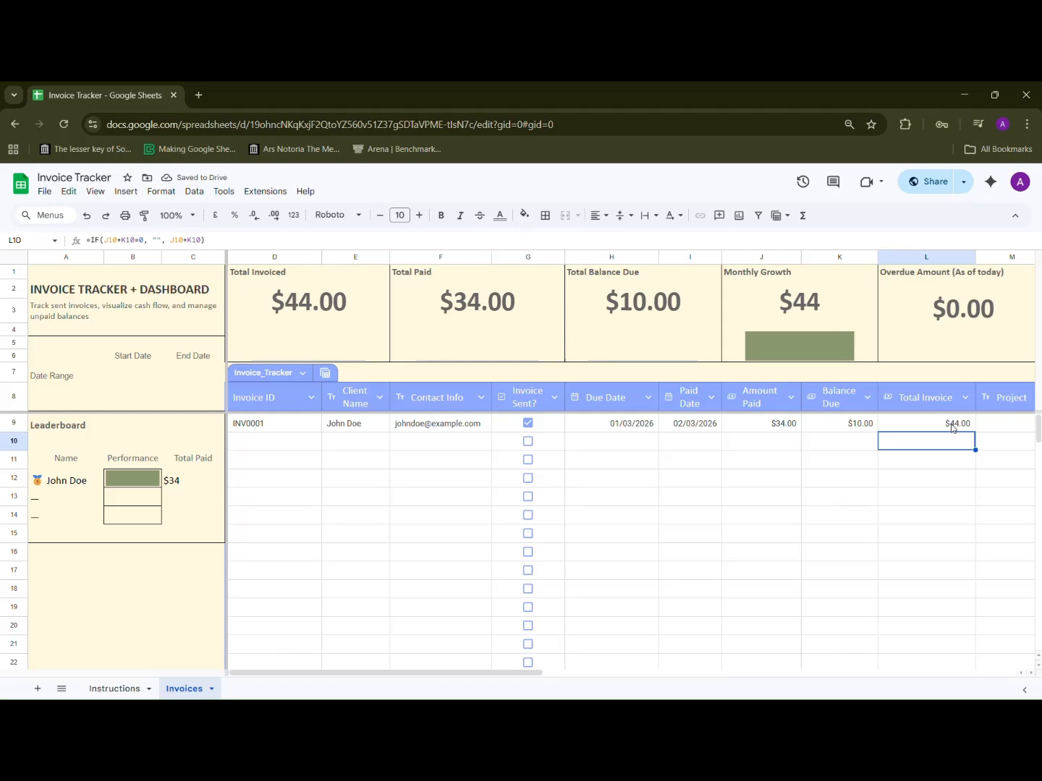
Step: Clear the first invoice's balance due
click(852, 420)
double_click(852, 418)
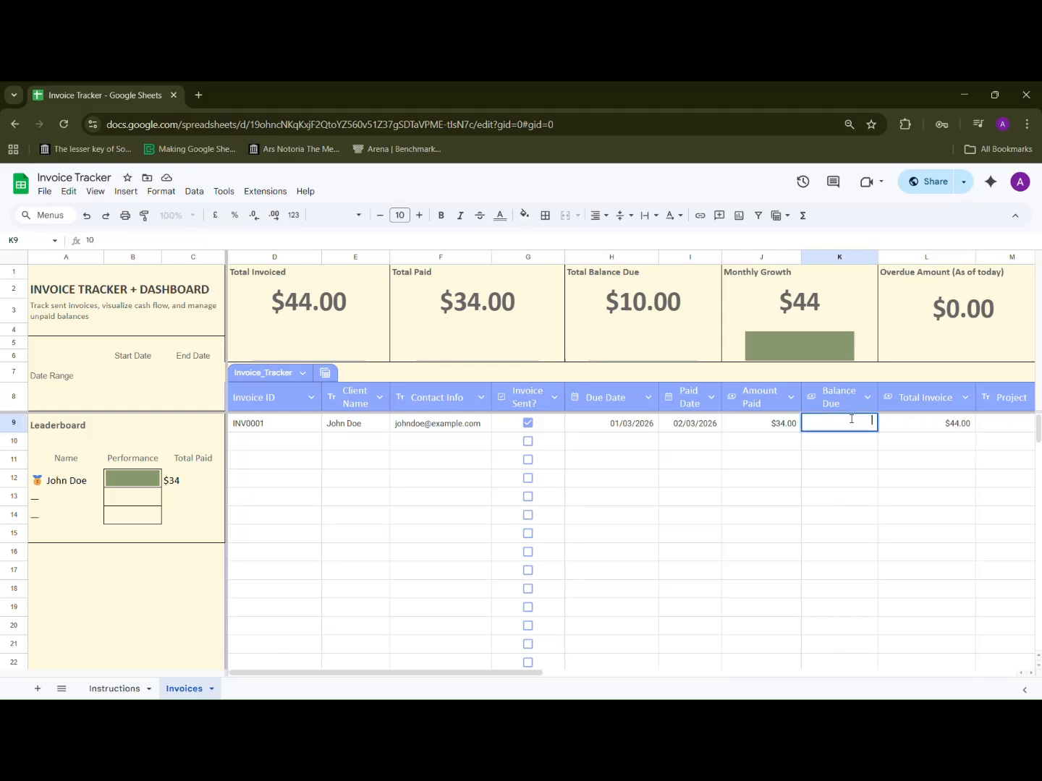
key(BackSpace)
click(904, 447)
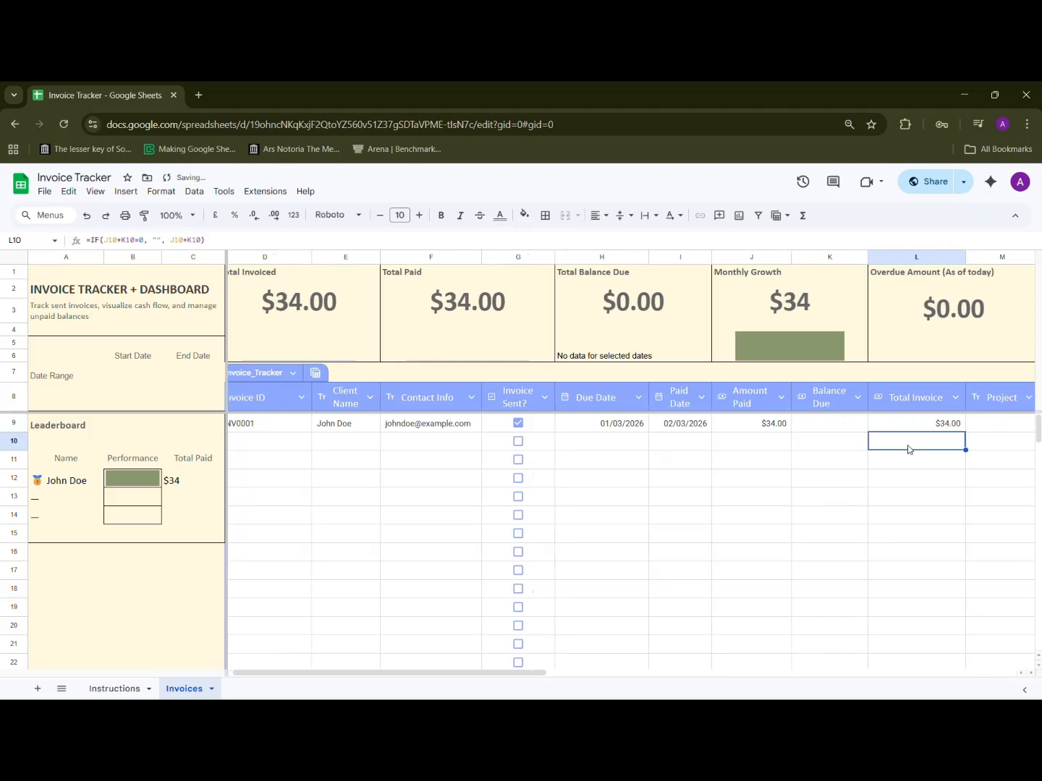
Step: Enter Development as the first invoice's project
scroll(908, 447, right, 4)
click(810, 433)
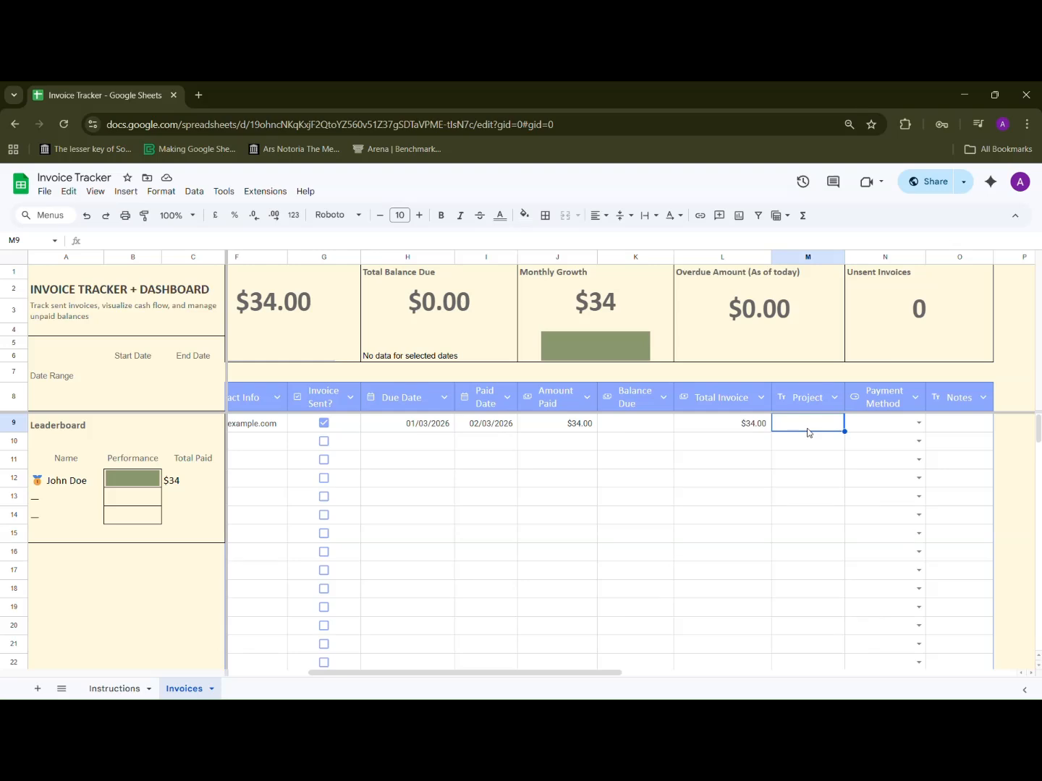
text(Development)
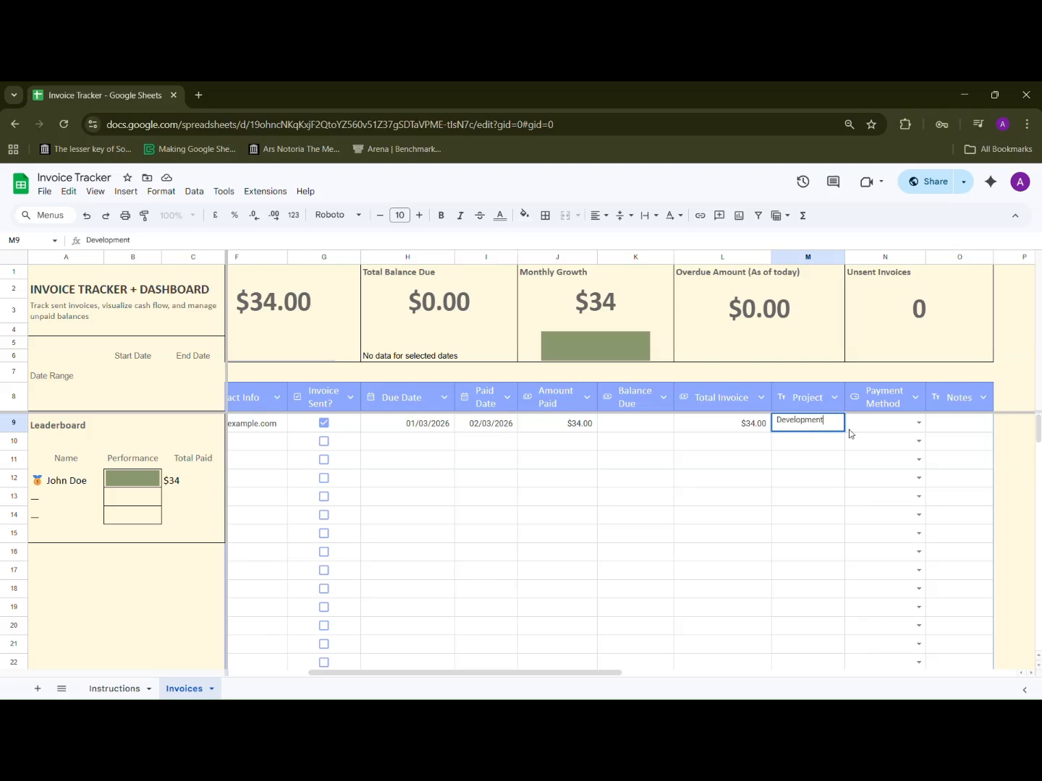
Step: Choose Paypal as the first invoice's payment method
click(918, 424)
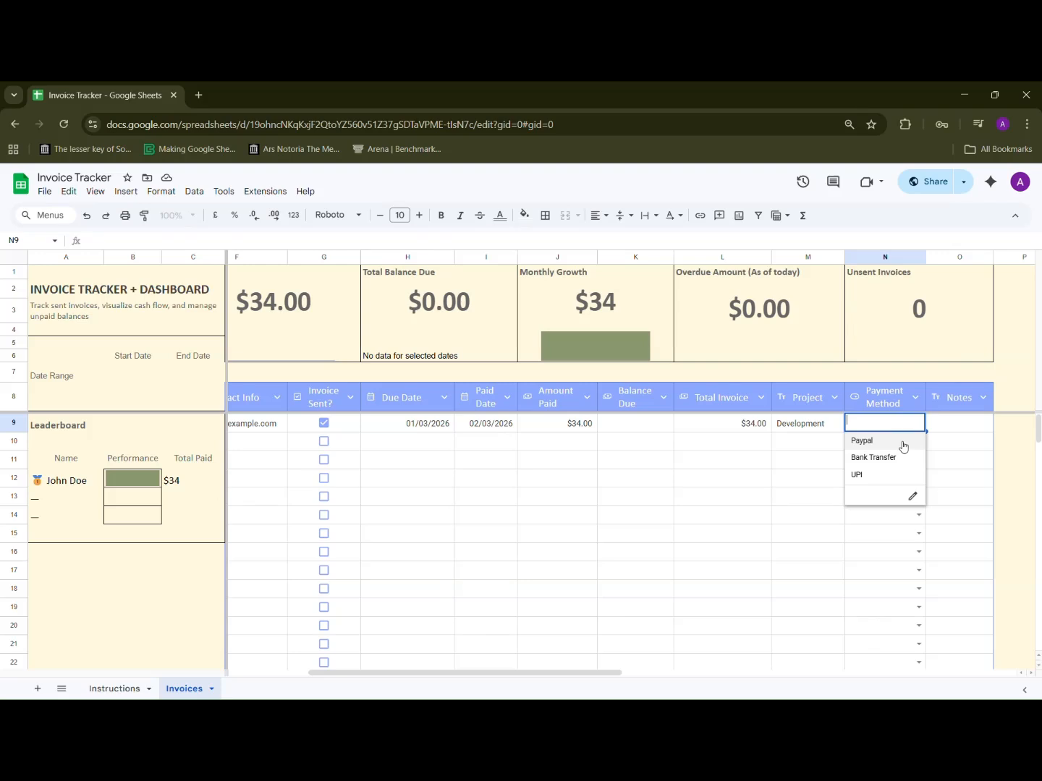
click(912, 494)
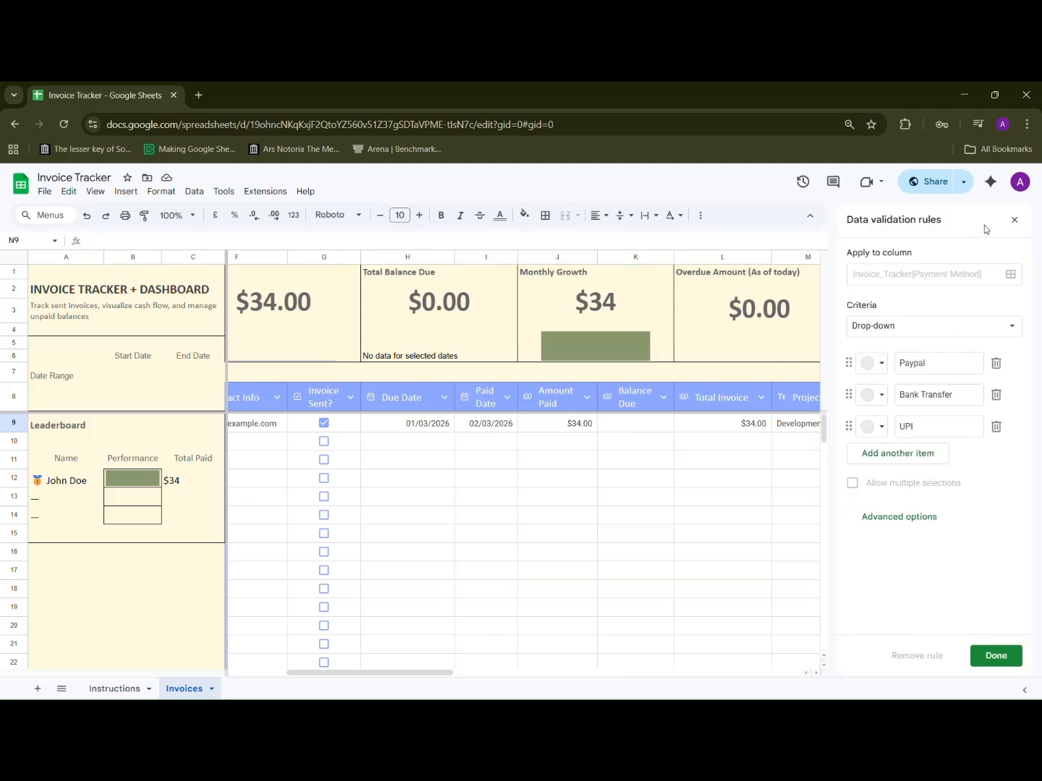
click(1013, 220)
click(918, 423)
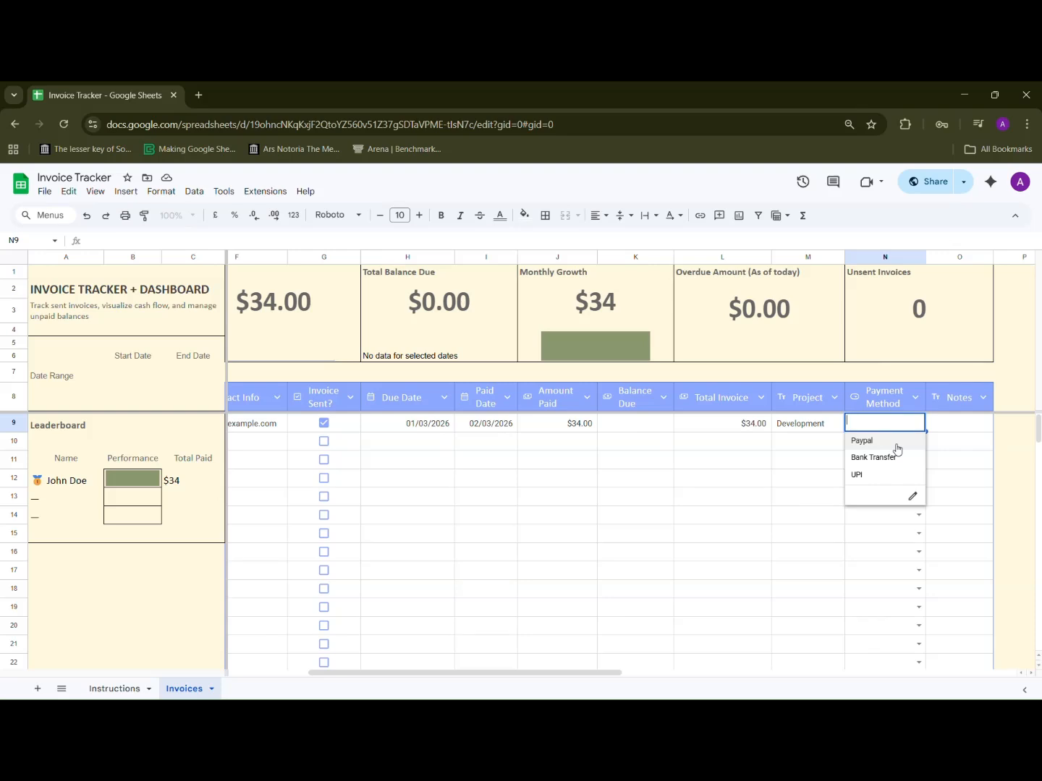
click(897, 444)
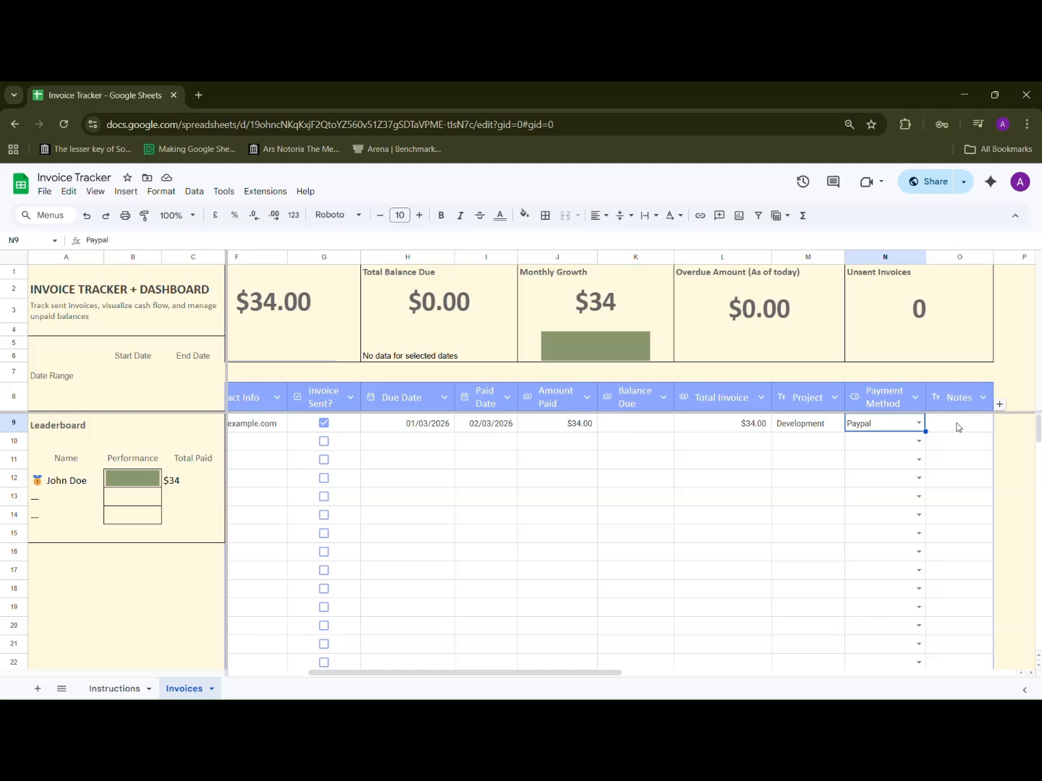
Step: Review the dashboard totals and invoice columns across the sheet
scroll(954, 427, left, 3)
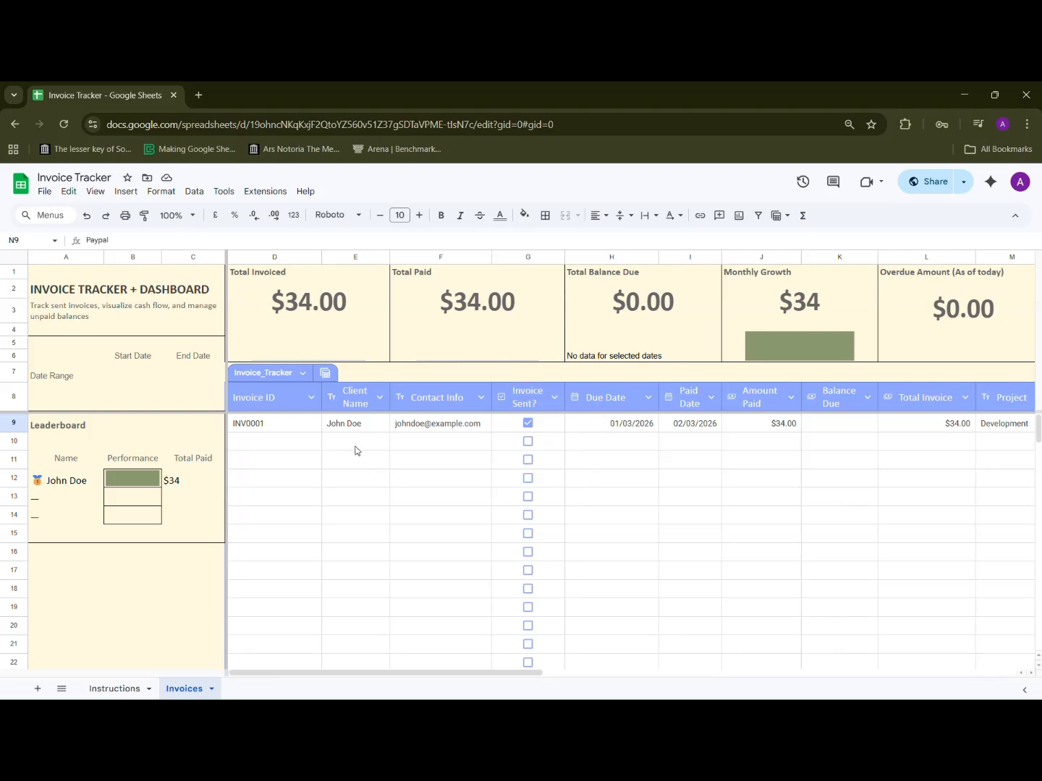
scroll(619, 322, right, 5)
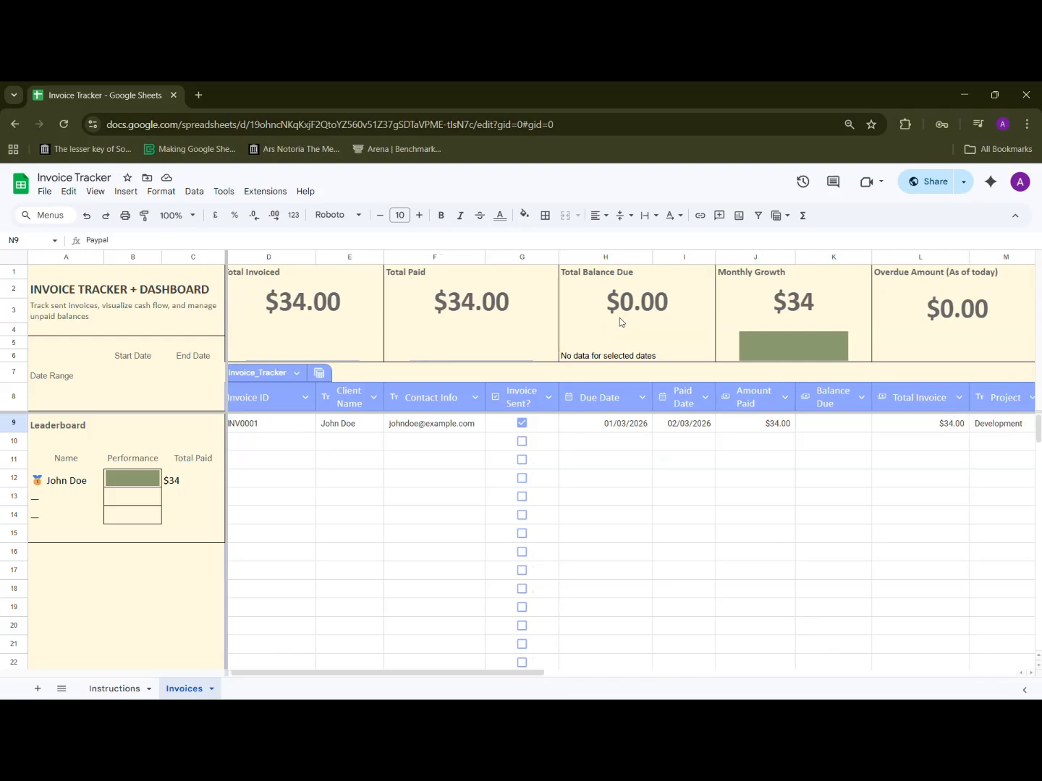
scroll(619, 317, right, 1)
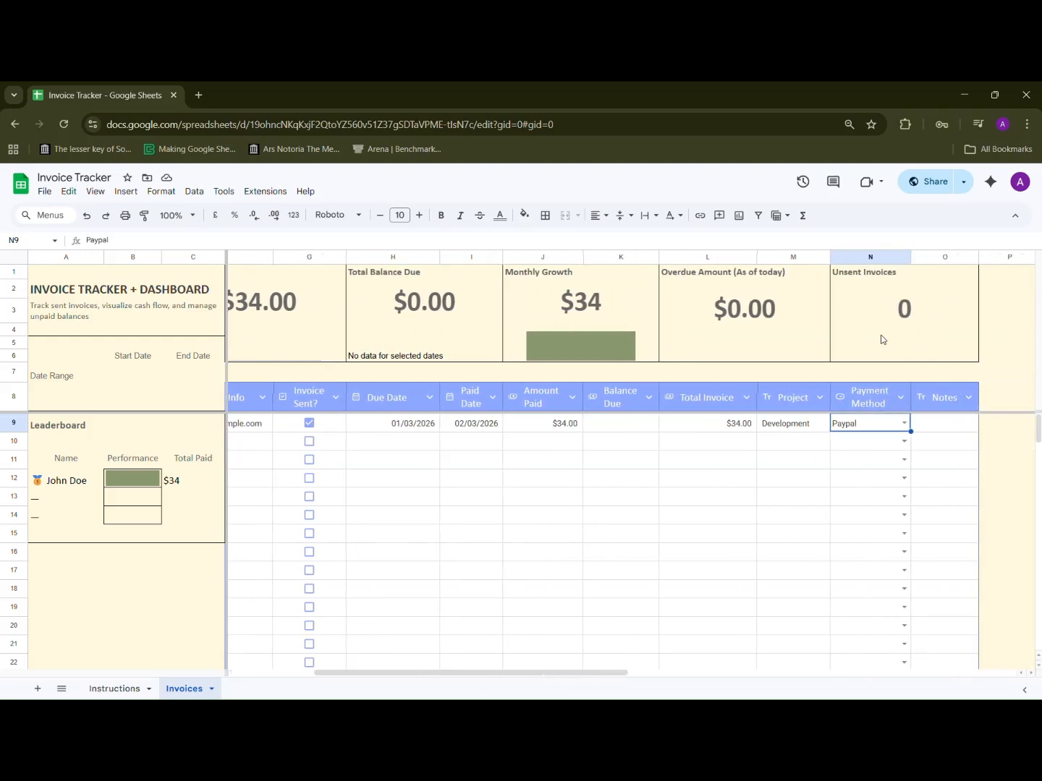
scroll(882, 333, left, 6)
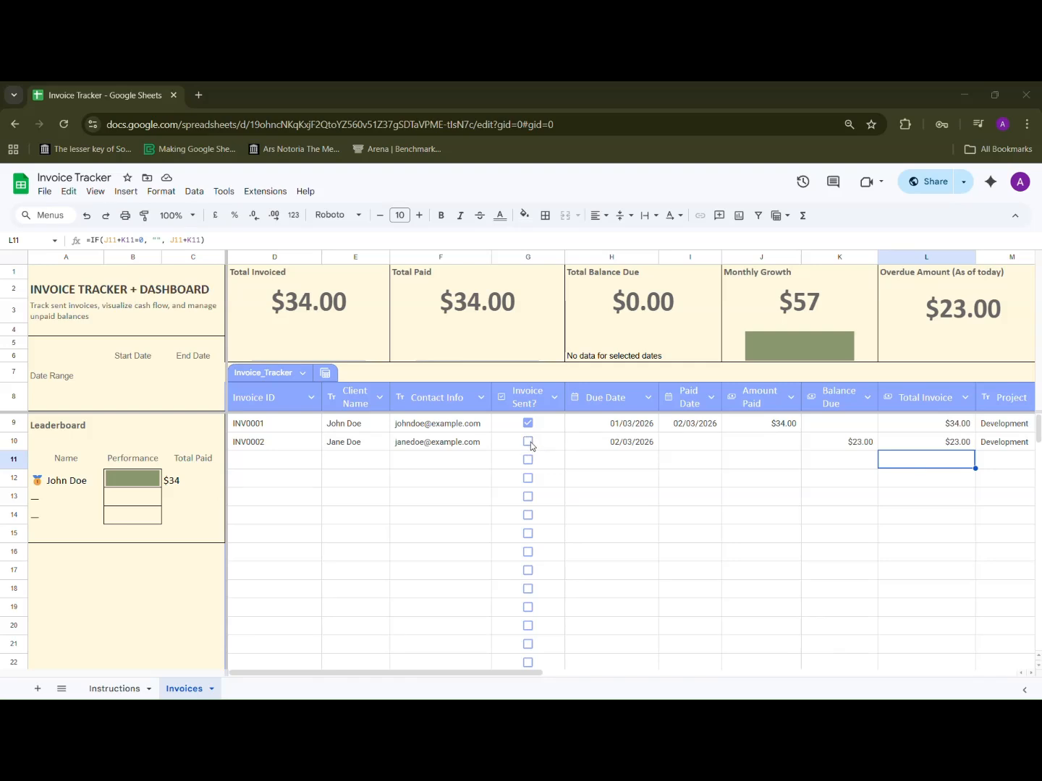
scroll(530, 442, right, 5)
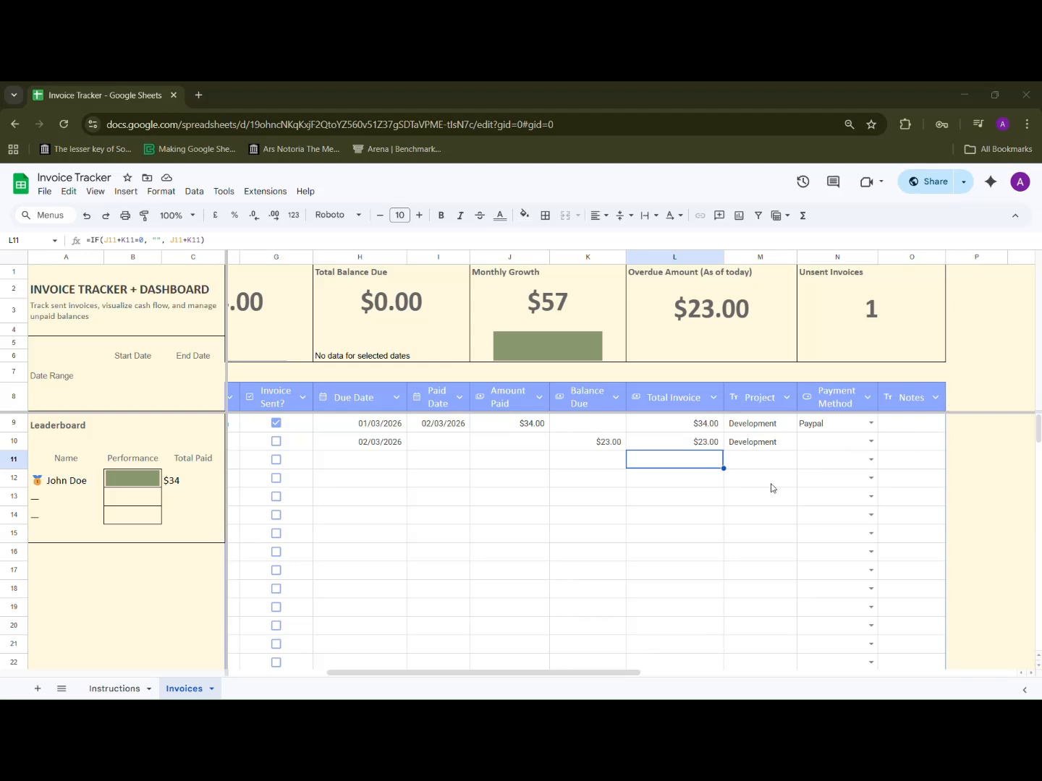
scroll(772, 489, left, 5)
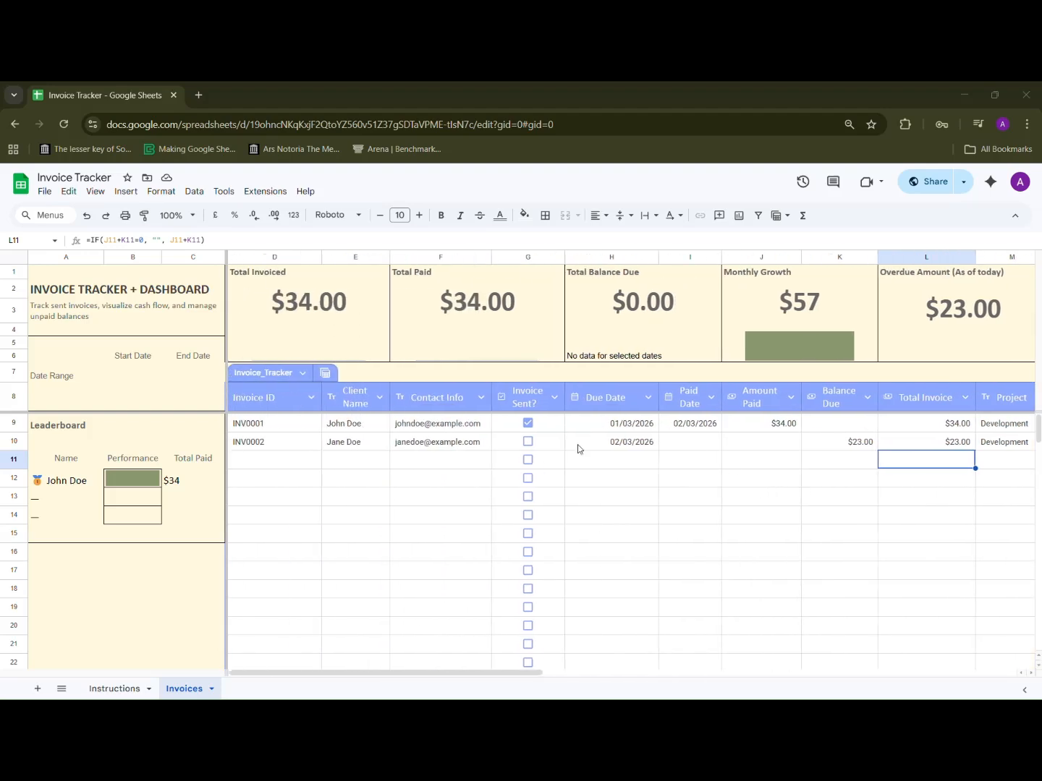
Step: Tick the Invoice Sent? checkbox for the second invoice
click(661, 484)
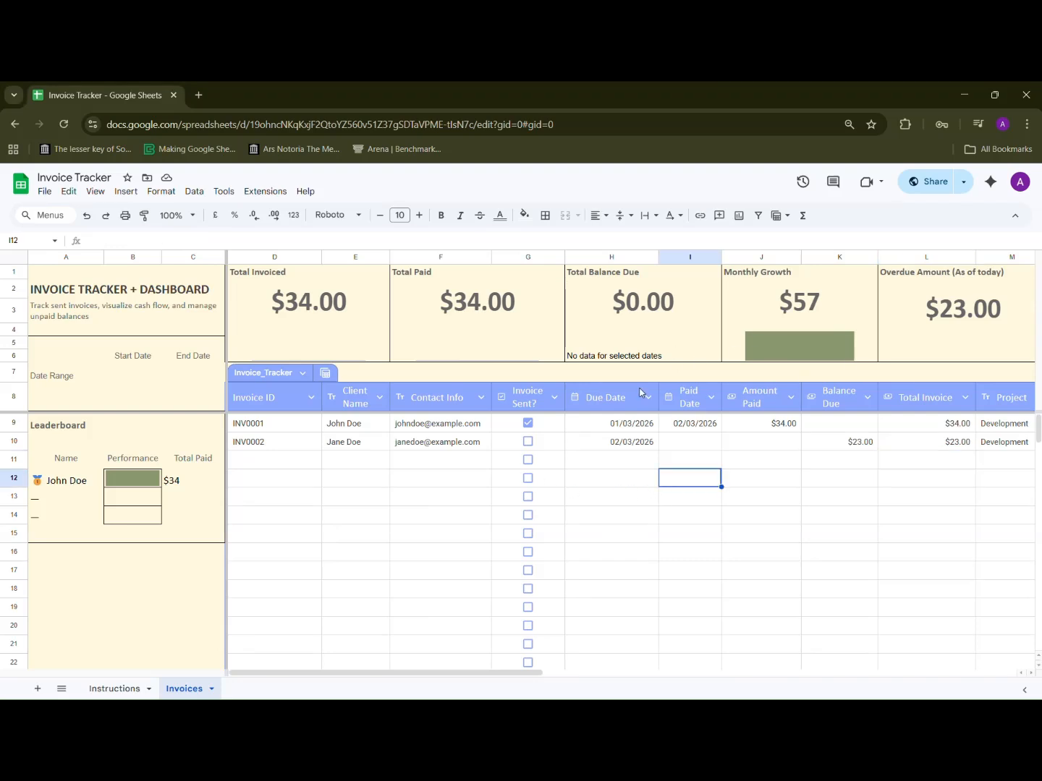
click(527, 443)
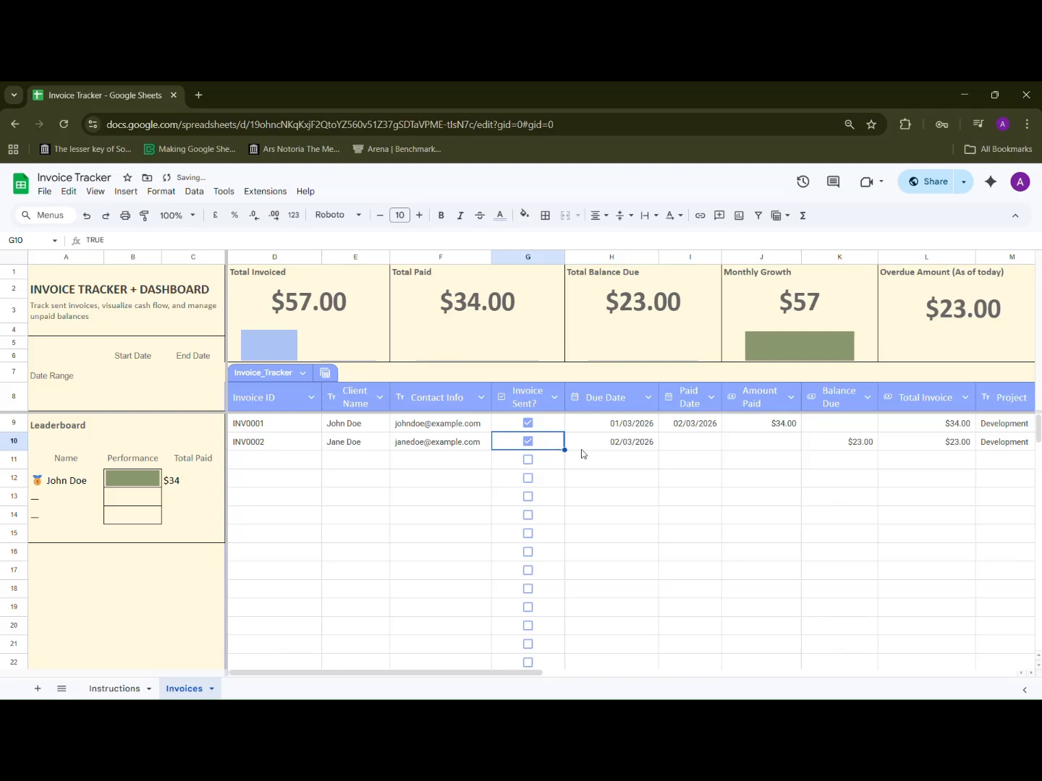
scroll(565, 463, right, 1)
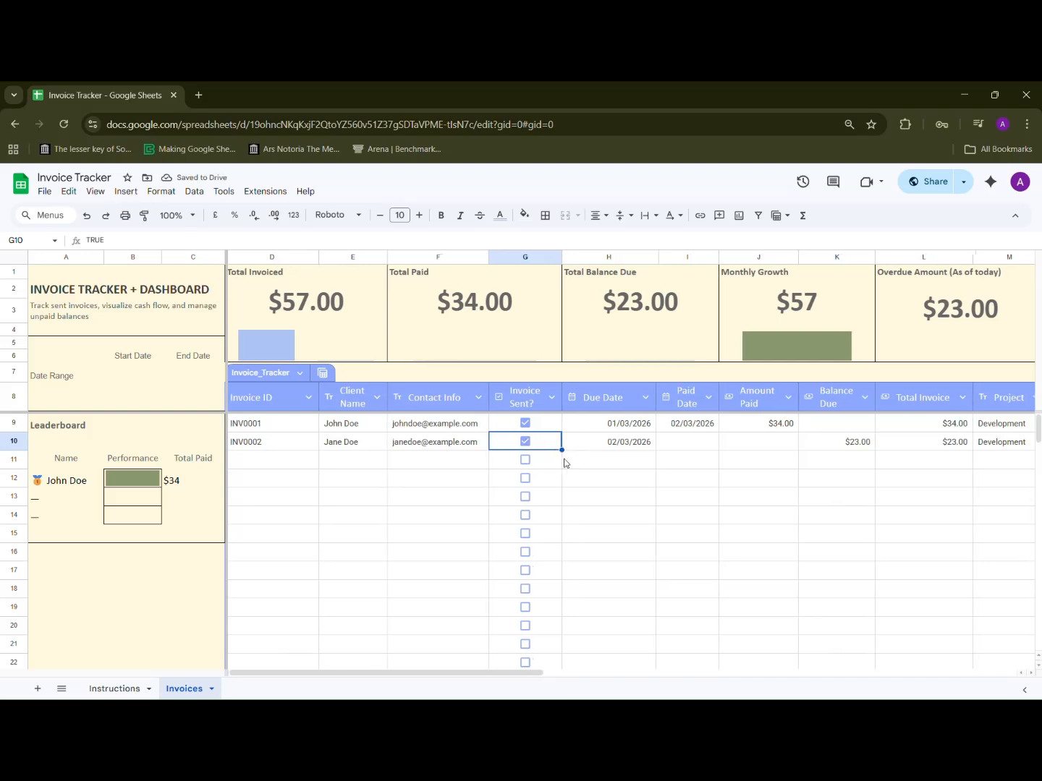
scroll(565, 463, right, 4)
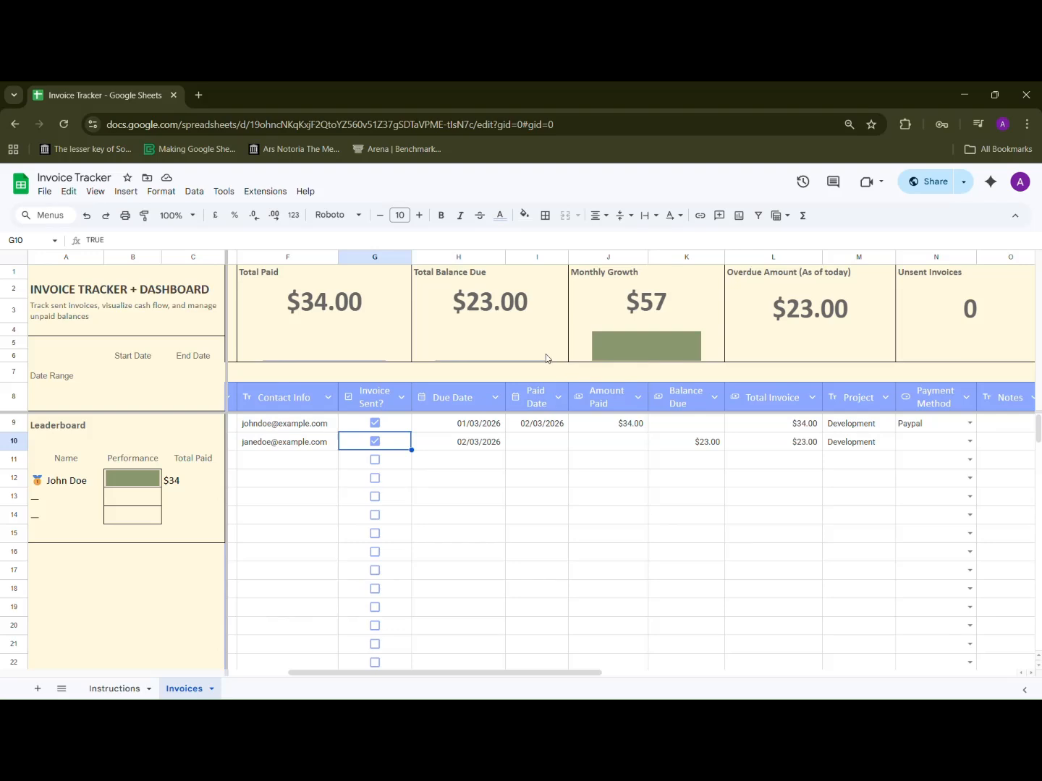
scroll(572, 324, left, 3)
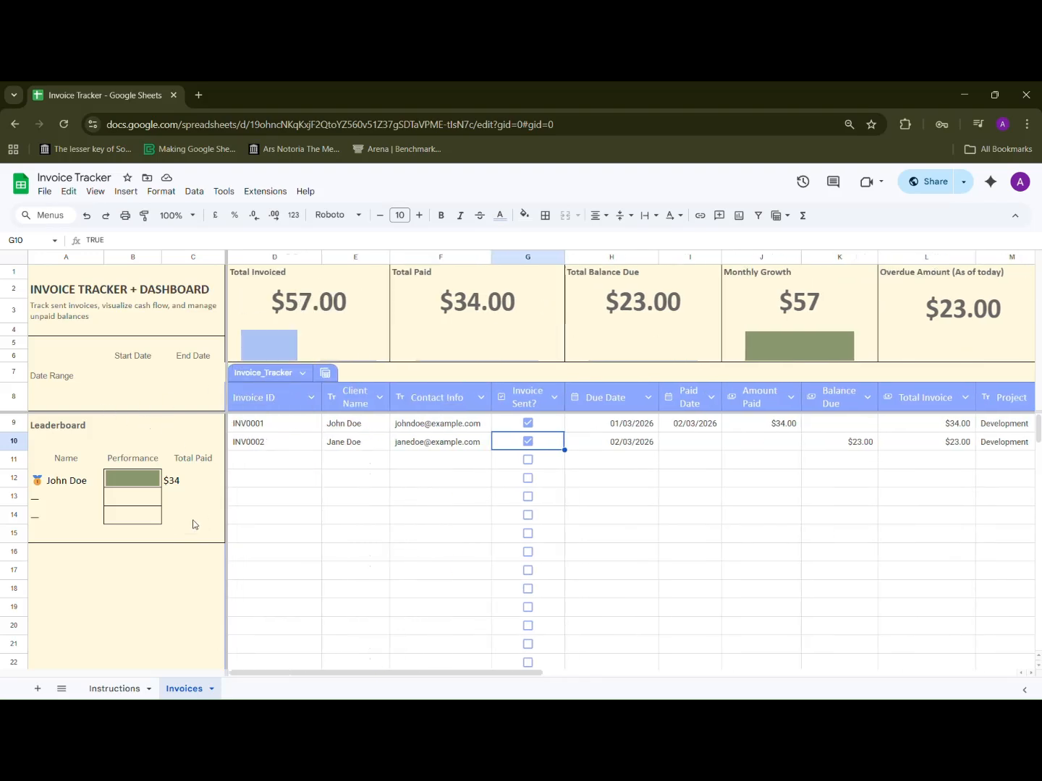
Step: Scroll through the filled example copy of the invoice tracker and its dashboard
click(234, 530)
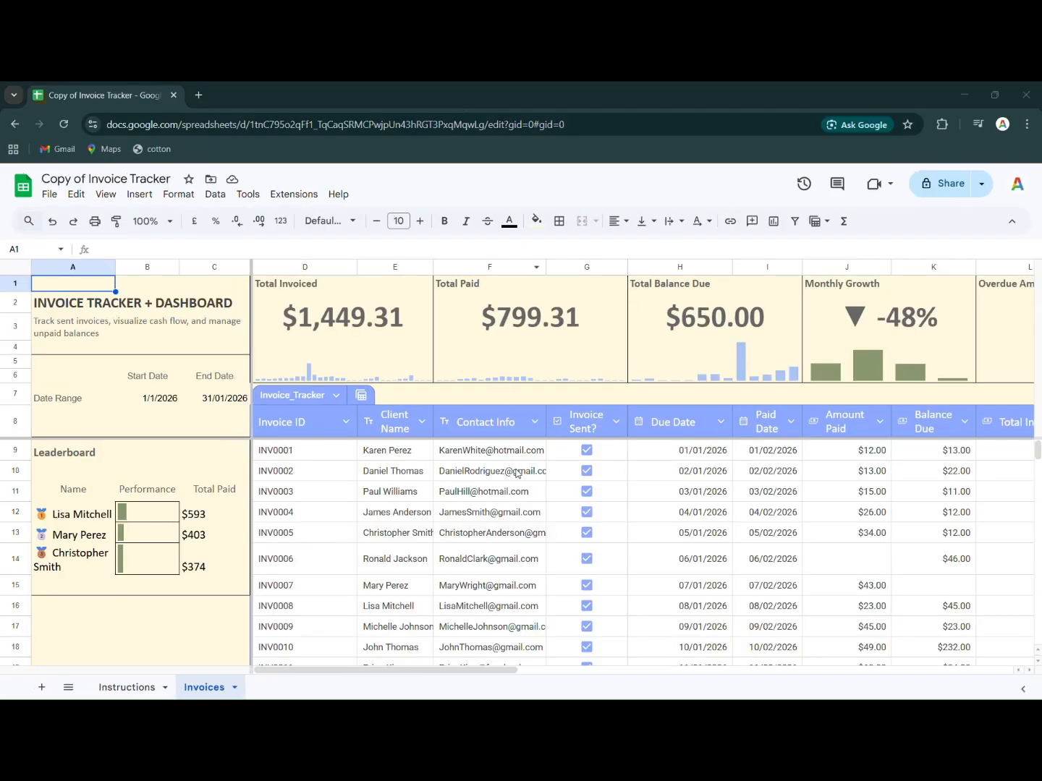
scroll(517, 498, down, 1)
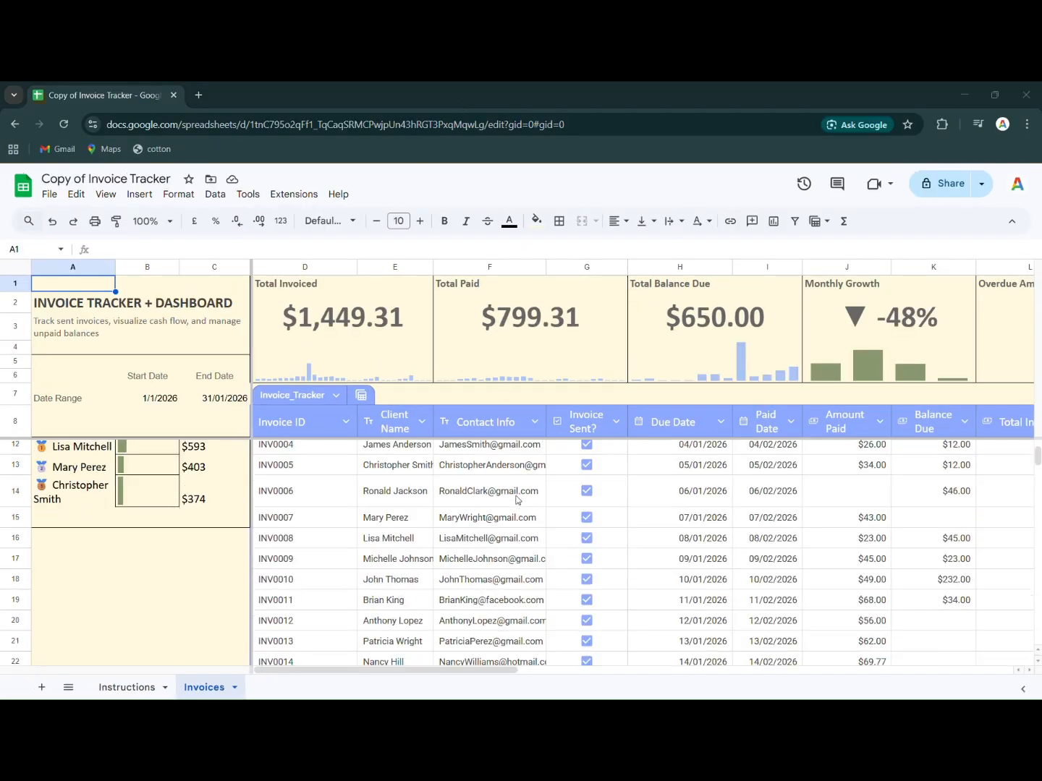
scroll(516, 499, up, 1)
scroll(517, 499, down, 10)
scroll(529, 524, down, 20)
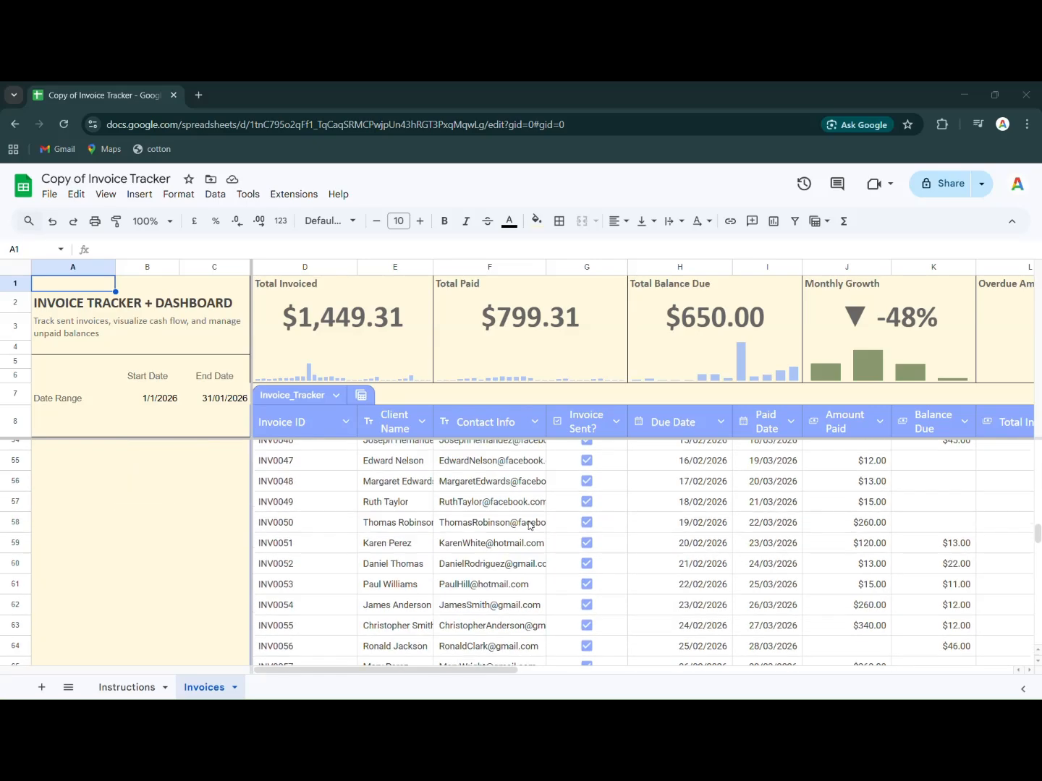
scroll(528, 524, up, 20)
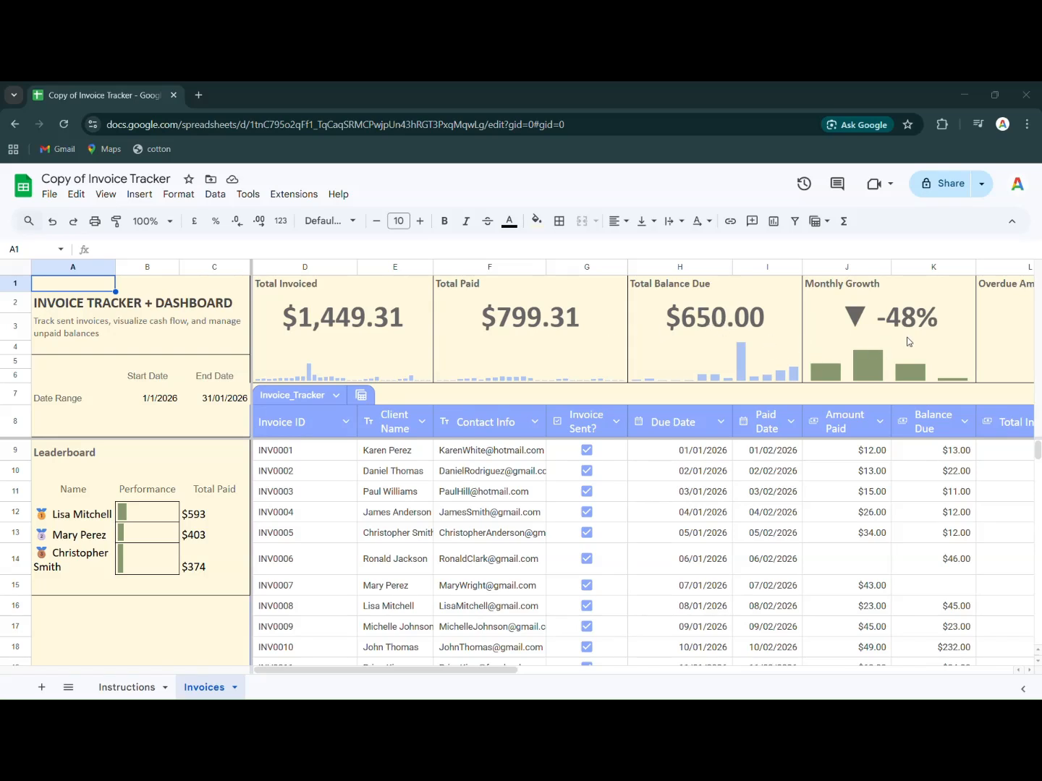
Step: Set the dashboard's date range start date to 1/2/2026 using the date picker
scroll(888, 360, right, 3)
scroll(887, 360, right, 3)
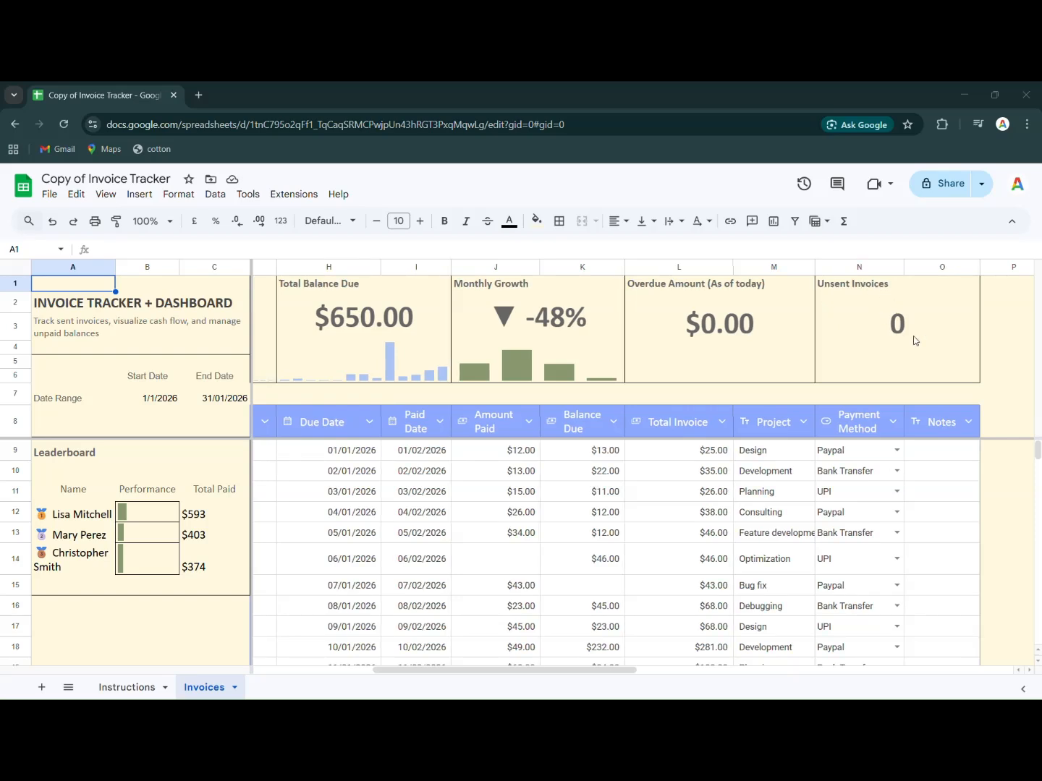
scroll(912, 340, left, 5)
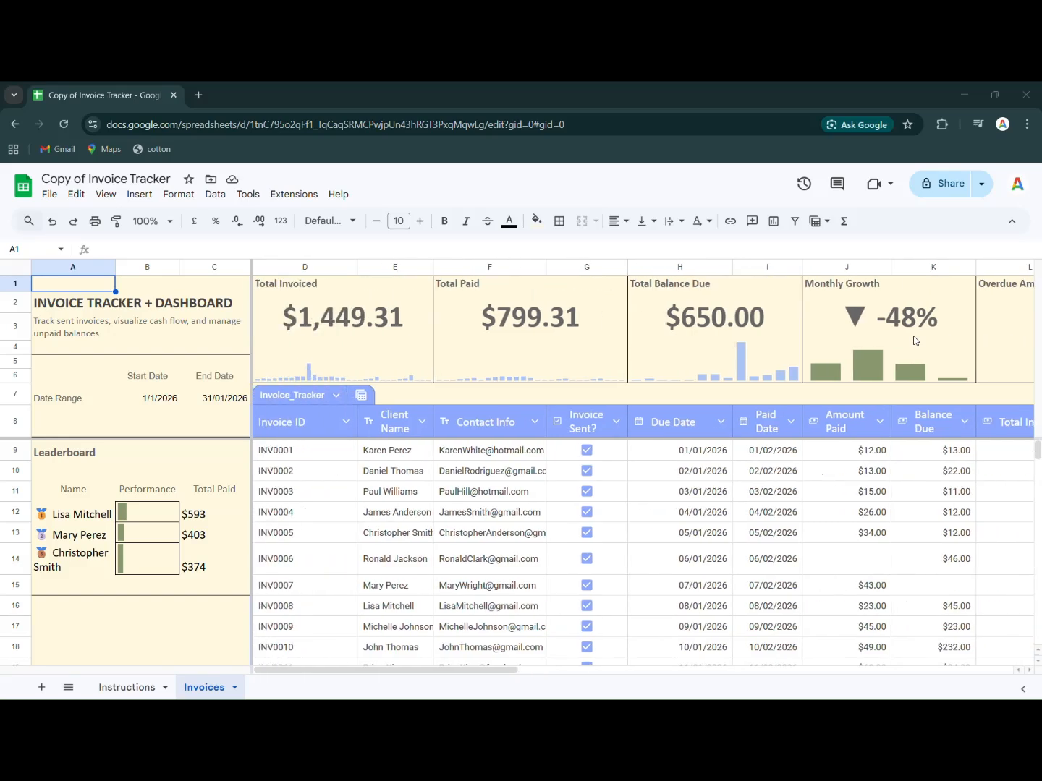
double_click(154, 405)
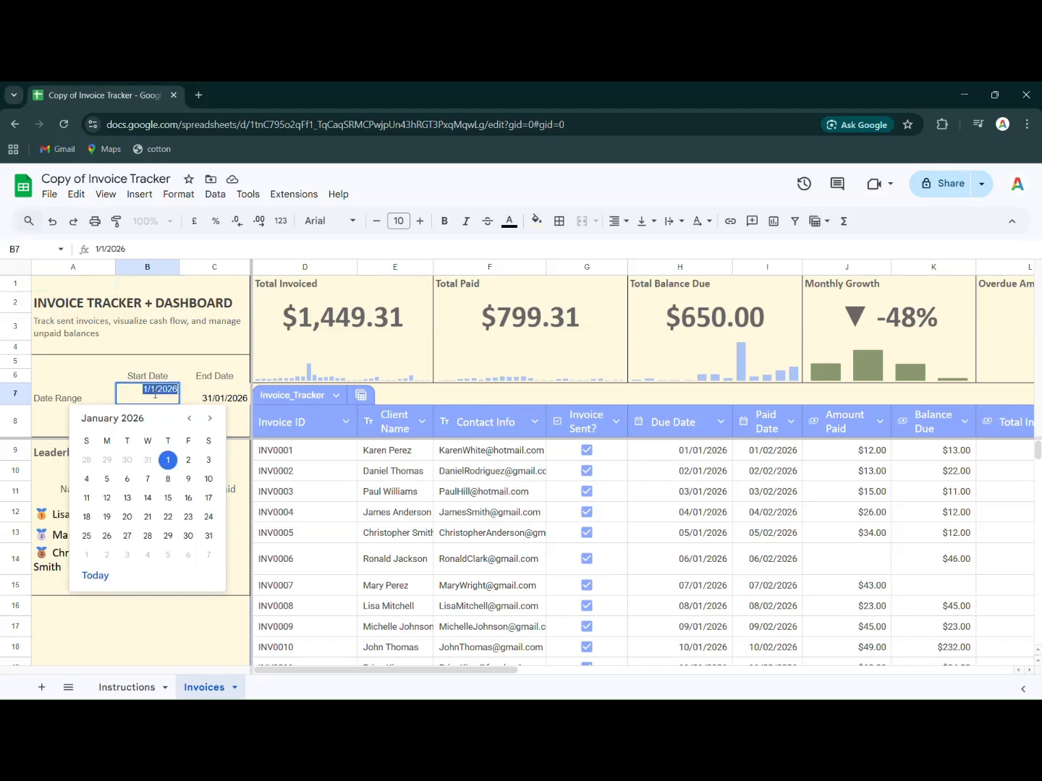
click(209, 418)
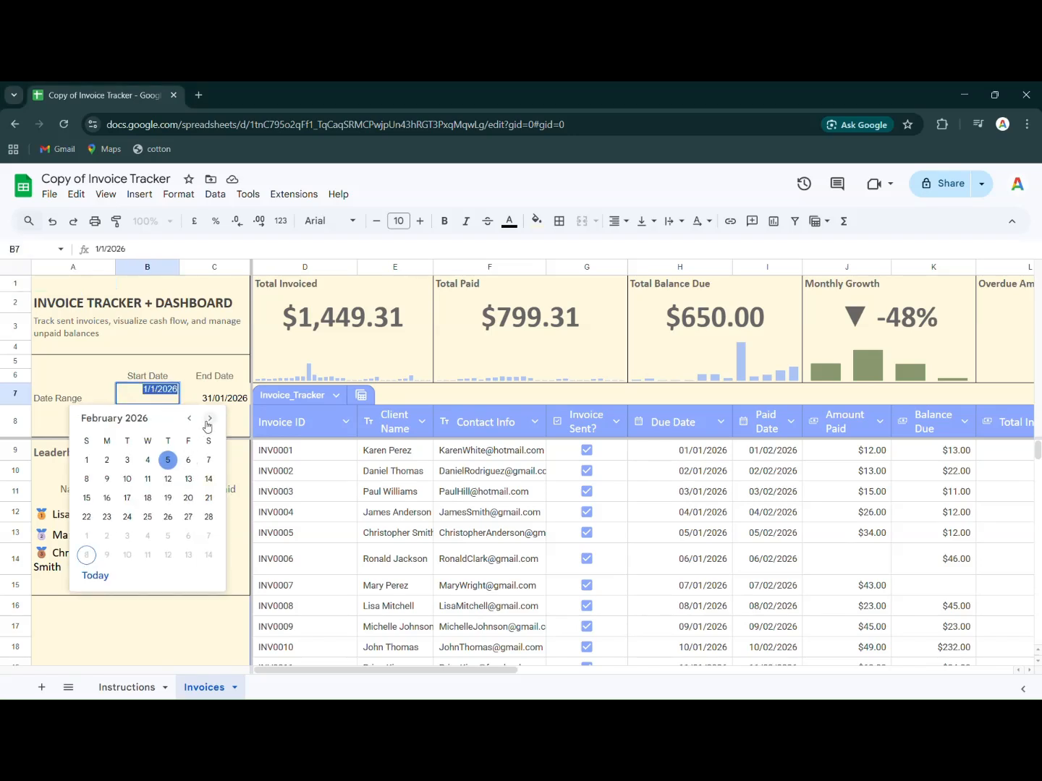
click(88, 460)
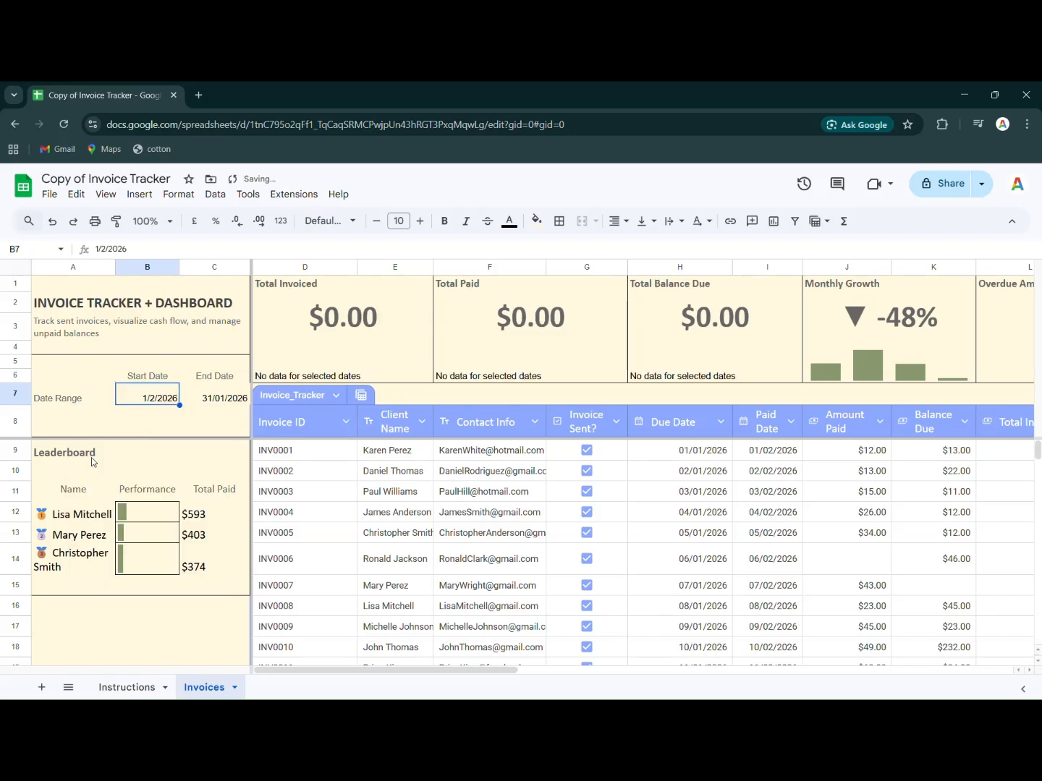
Step: Set the date range end date to 28/02/2026 and review the refreshed dashboard totals
double_click(209, 405)
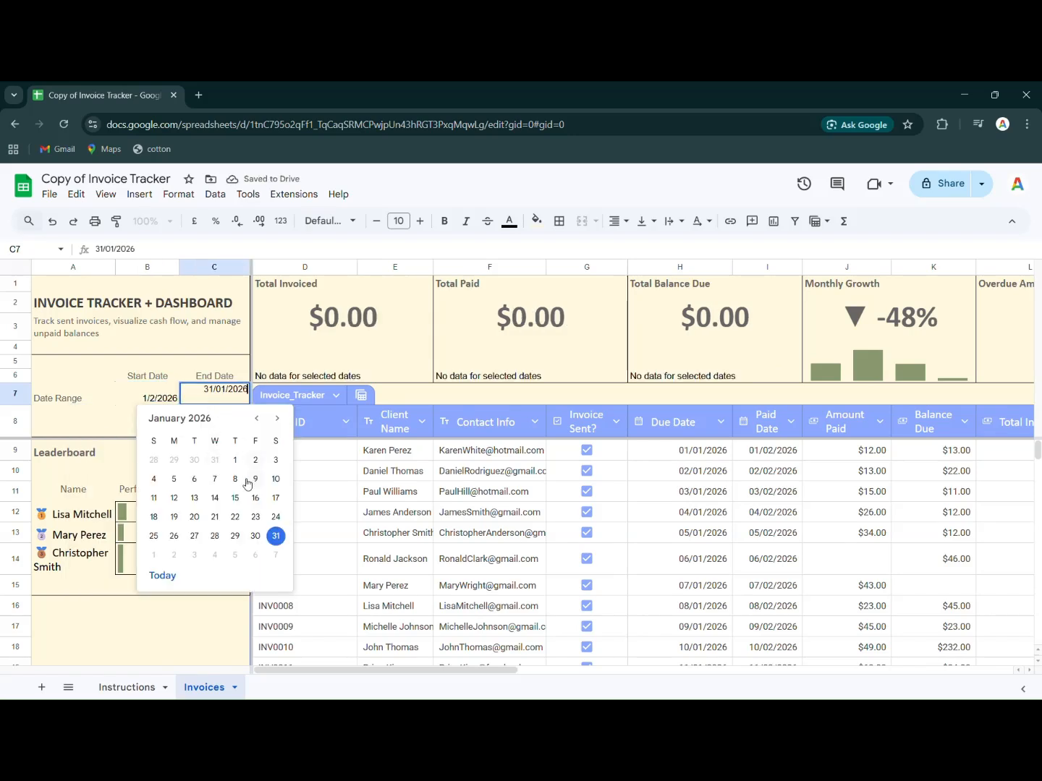
click(276, 423)
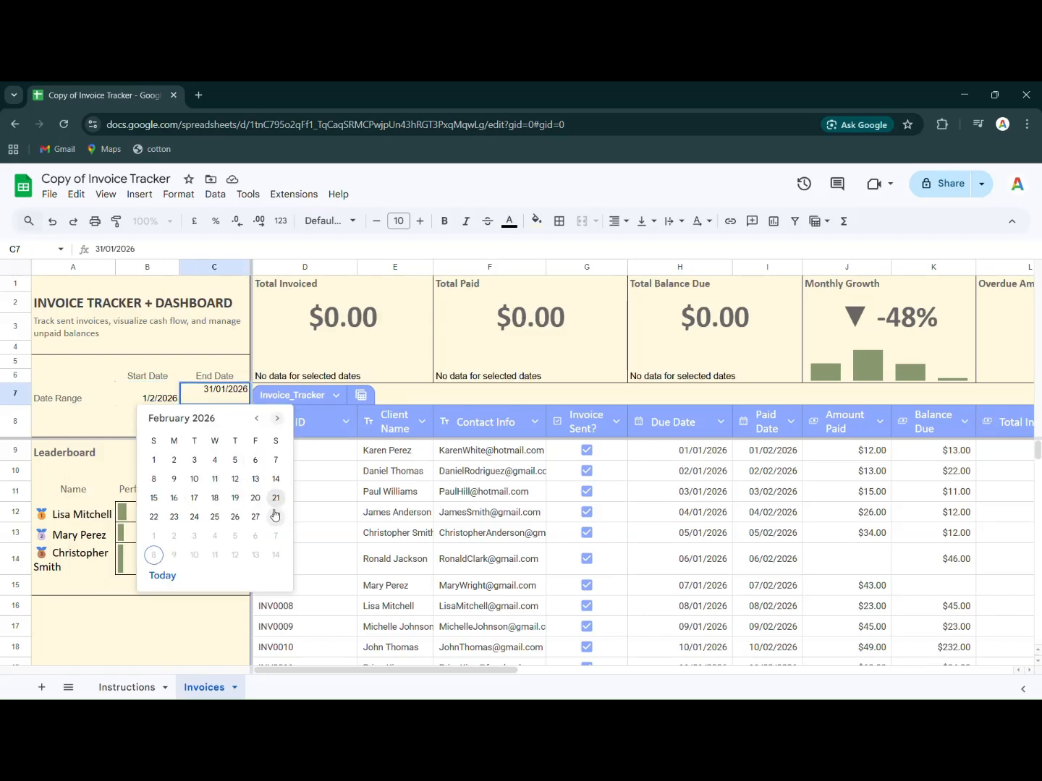
click(274, 517)
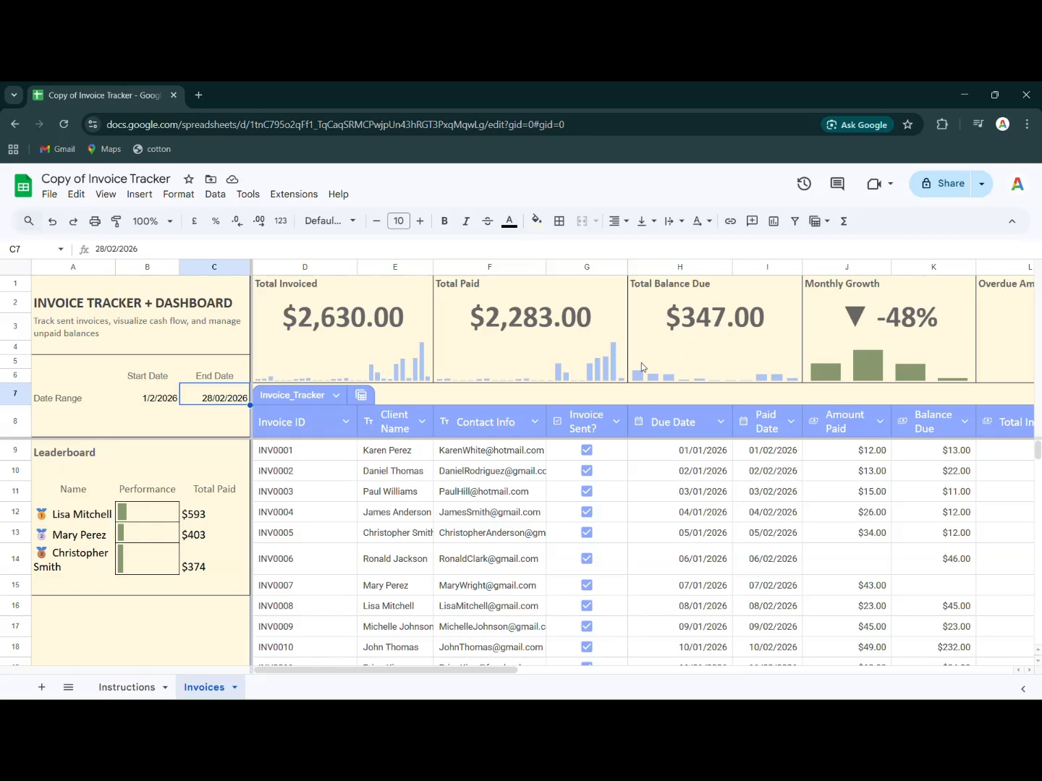
scroll(642, 362, right, 3)
scroll(641, 367, left, 3)
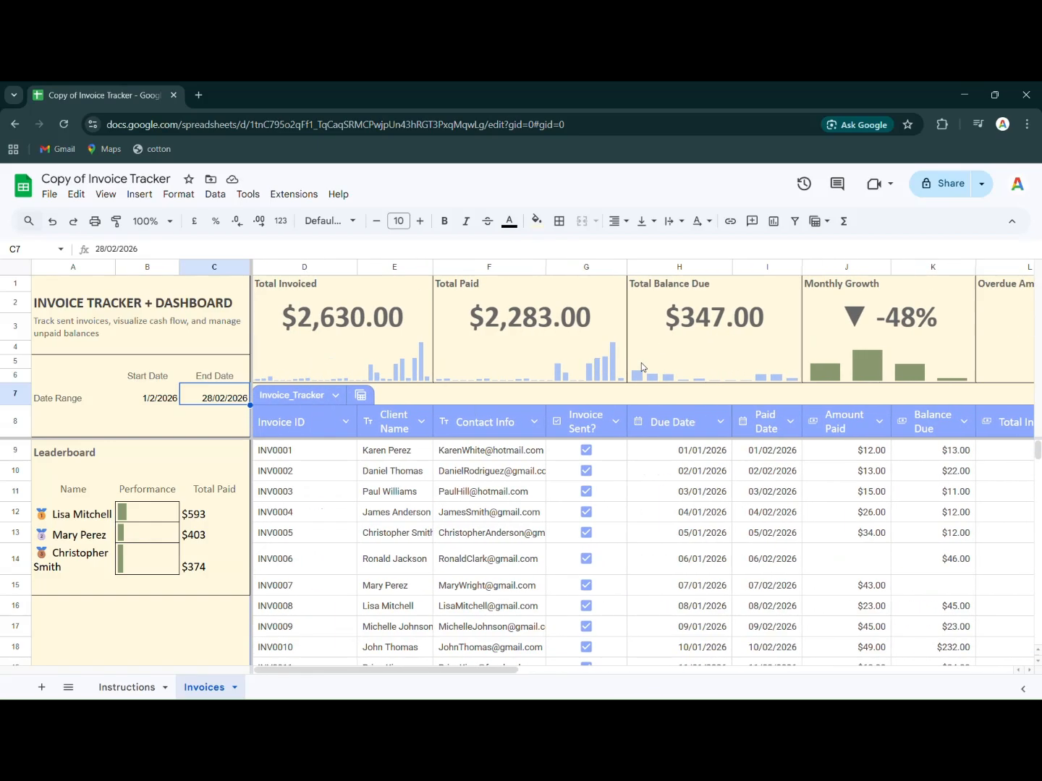
scroll(642, 367, right, 10)
scroll(641, 362, left, 5)
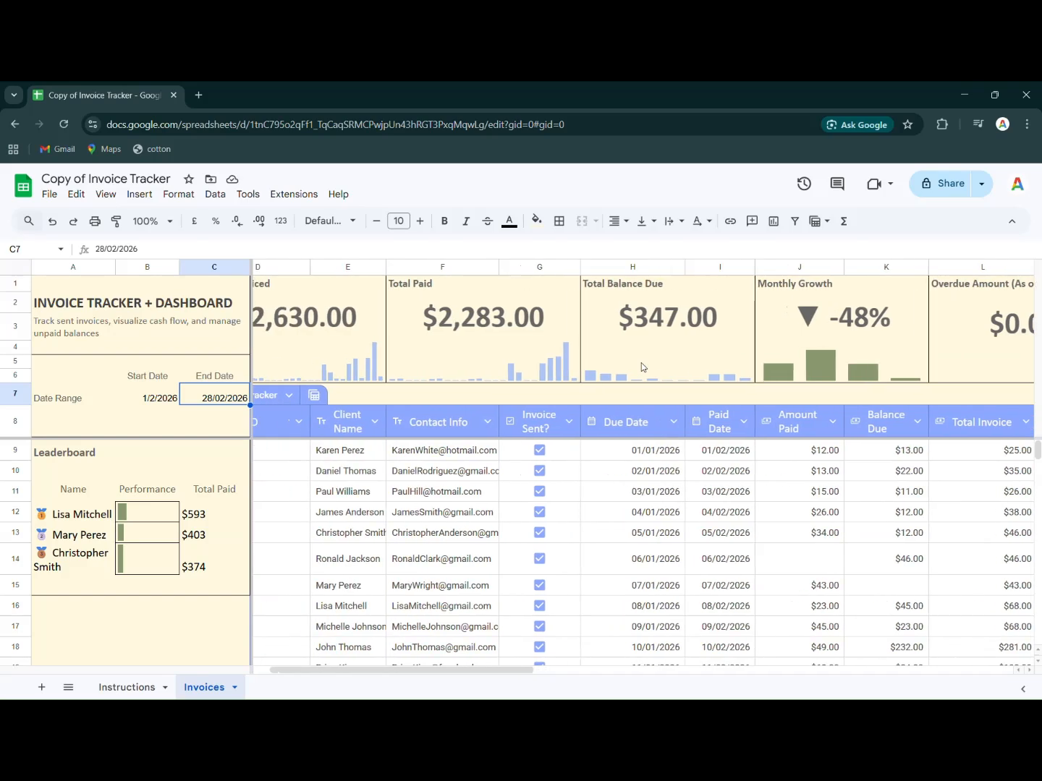